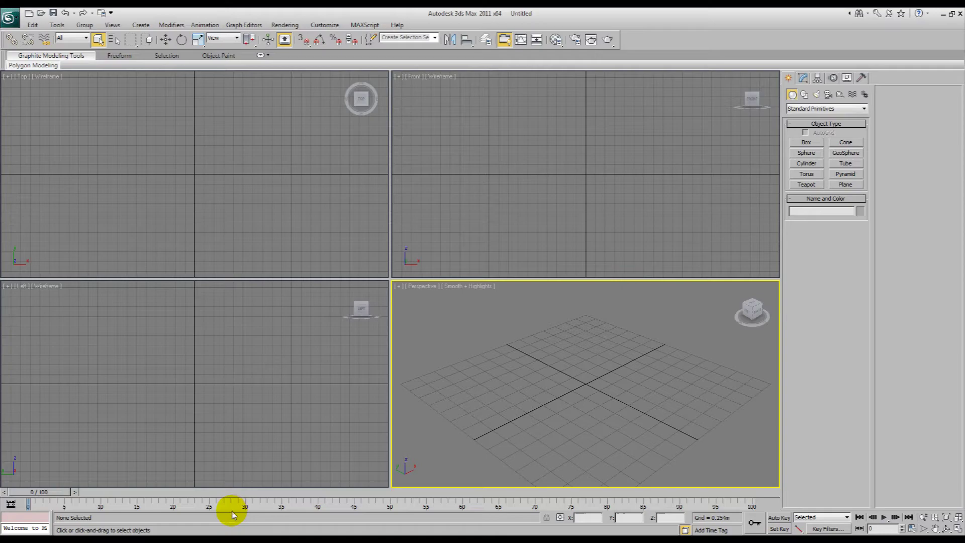
# - Switch to Firefox and search The-Blueprints.com for "male"
pyautogui.hotkey('alt', 'Tab')
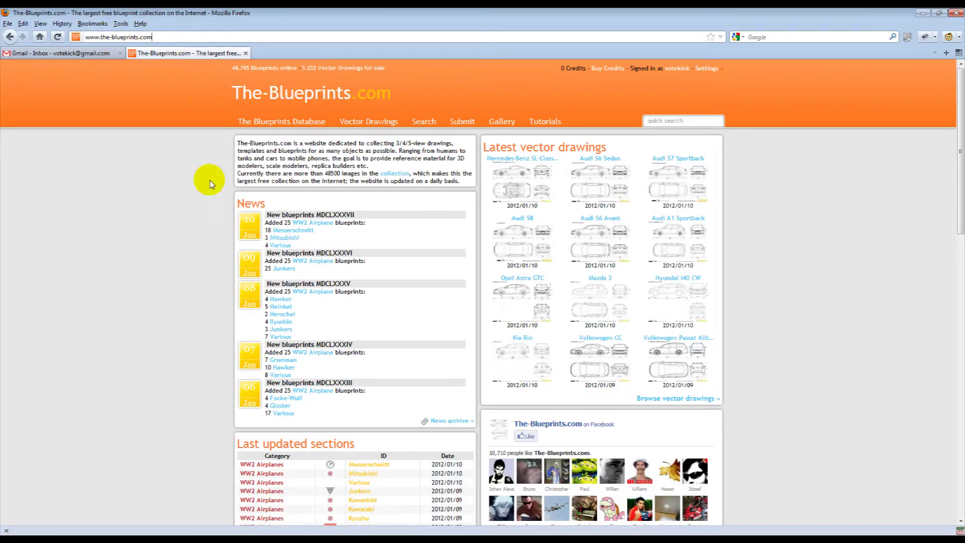
pyautogui.click(678, 122)
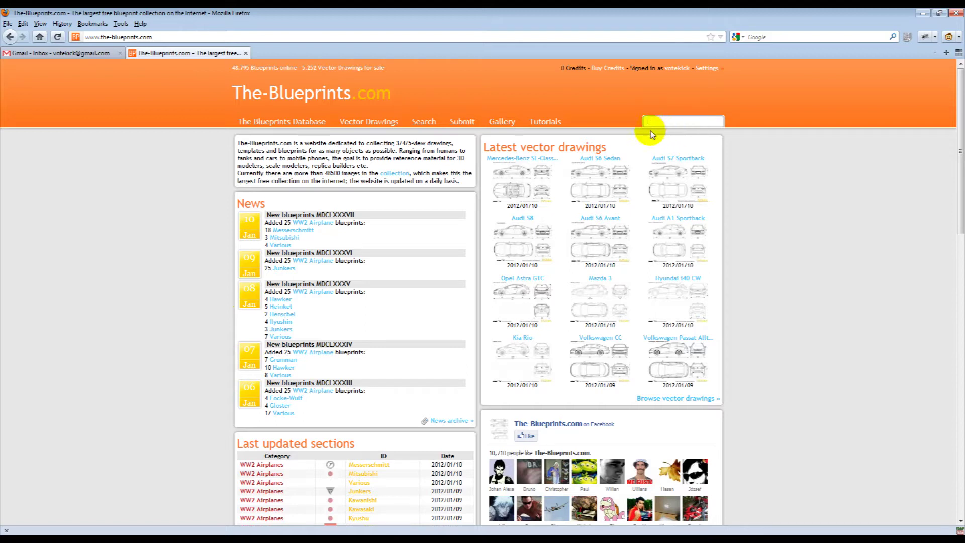
pyautogui.write('male')
pyautogui.press('Return')
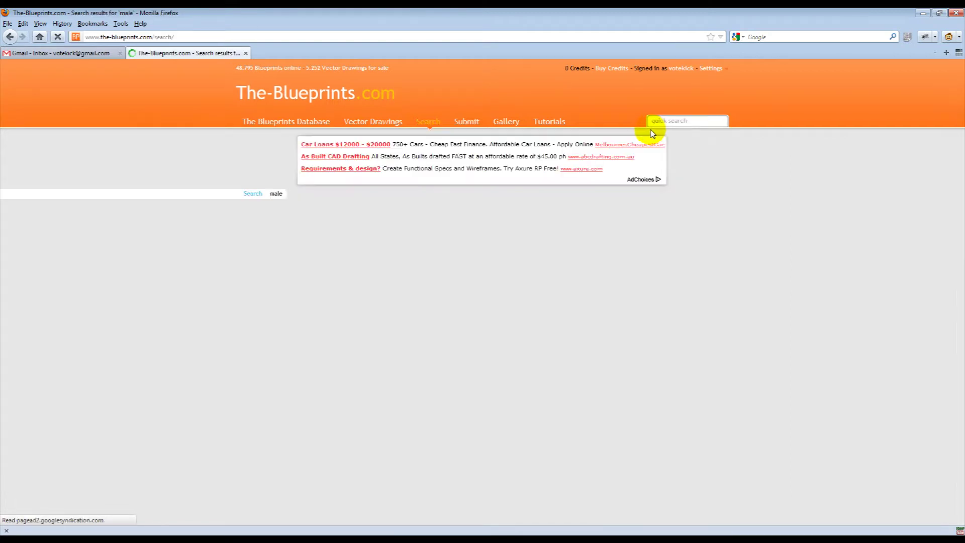
# - Go through the search results to the Humans section and open the blueprint named Male
pyautogui.scroll(-15, 567, 267)
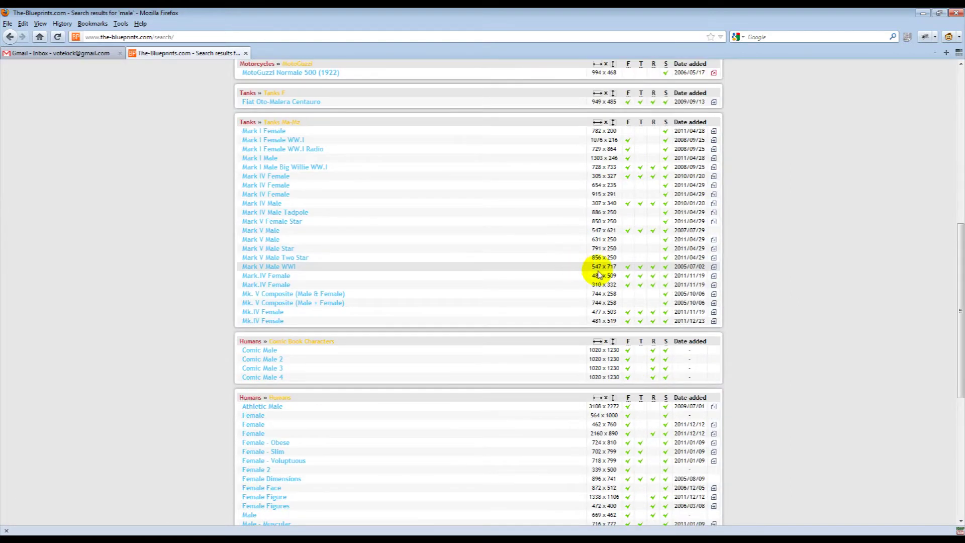
pyautogui.scroll(-5, 597, 294)
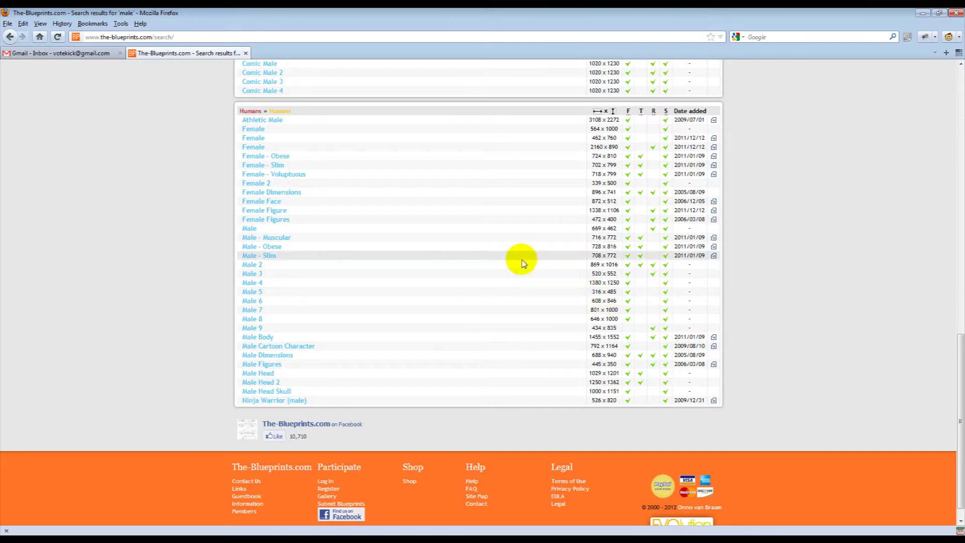
pyautogui.scroll(5, 452, 246)
pyautogui.scroll(-5, 291, 291)
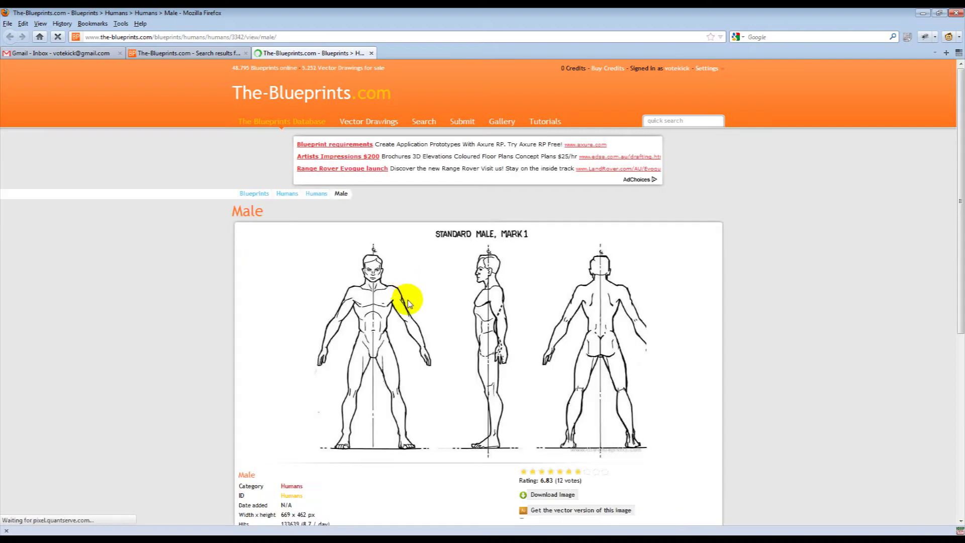
# - Save the Male blueprint image to the Desktop as male.JPG
pyautogui.rightClick(415, 300)
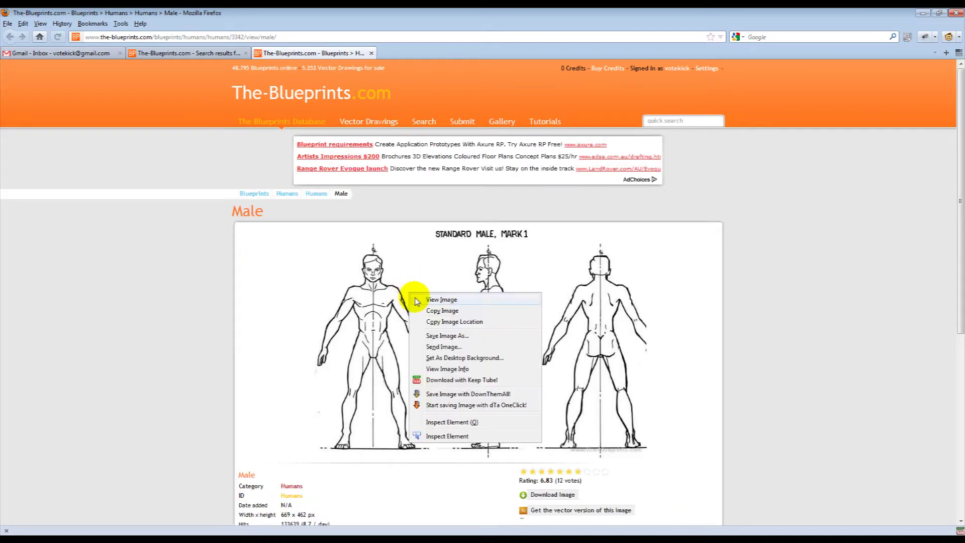
pyautogui.click(448, 336)
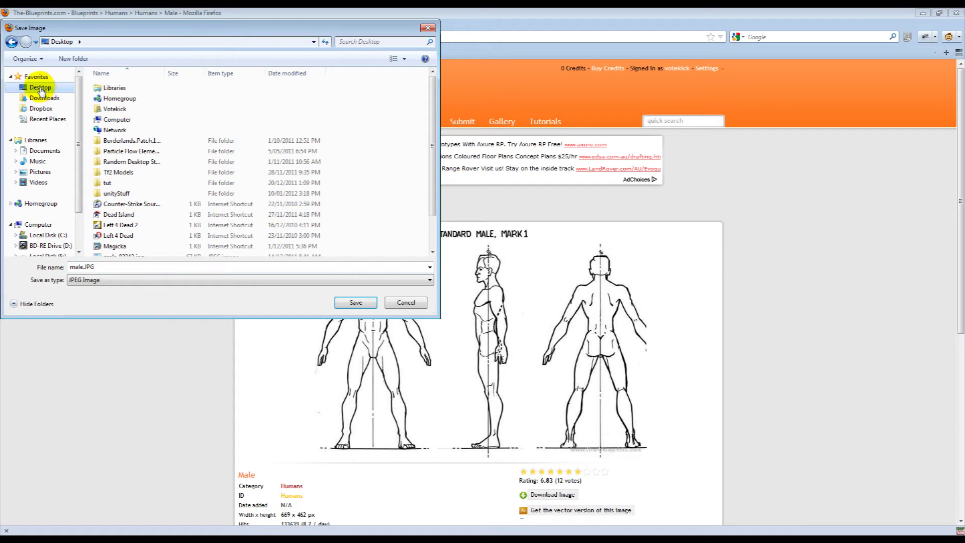
pyautogui.click(362, 303)
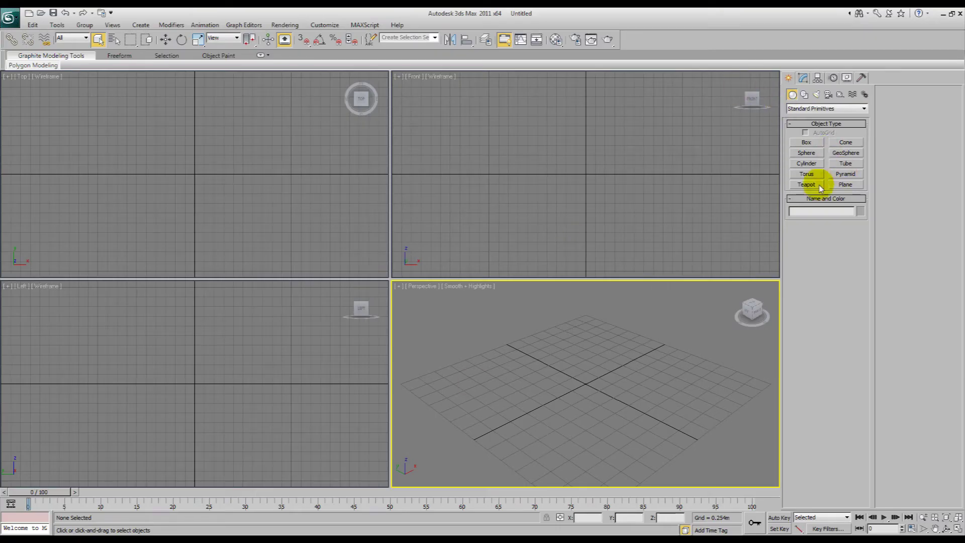
# - In 3ds Max, create a plane about 4.24 m wide and 2.61 m long in a maximized Front view
pyautogui.hotkey('alt', 'w')
pyautogui.keyDown('alt'); pyautogui.moveTo(618, 269); pyautogui.dragTo(430, 235, button='middle'); pyautogui.keyUp('alt')
pyautogui.press('f')
pyautogui.click(845, 184)
pyautogui.moveTo(230, 154); pyautogui.dragTo(560, 356)
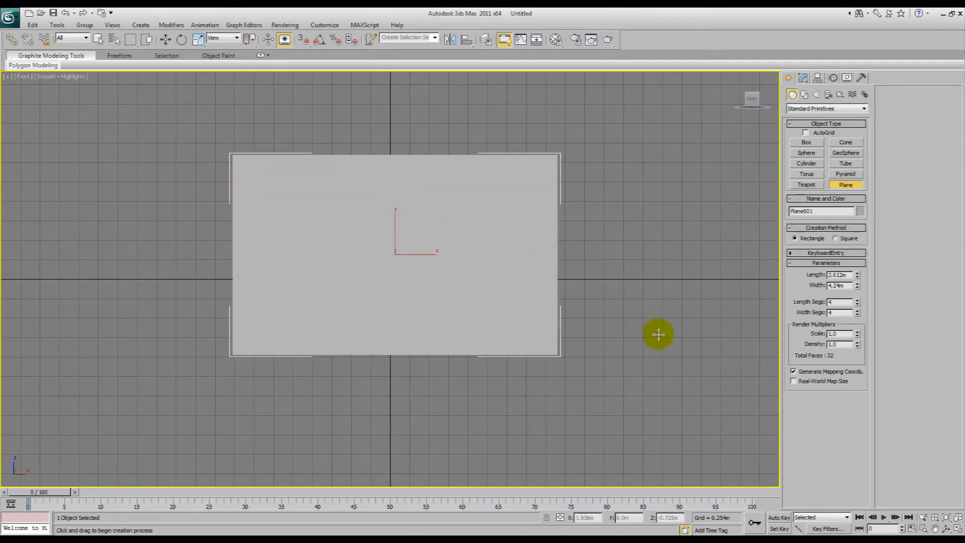
# - Change the scene's display units to generic units
pyautogui.click(326, 23)
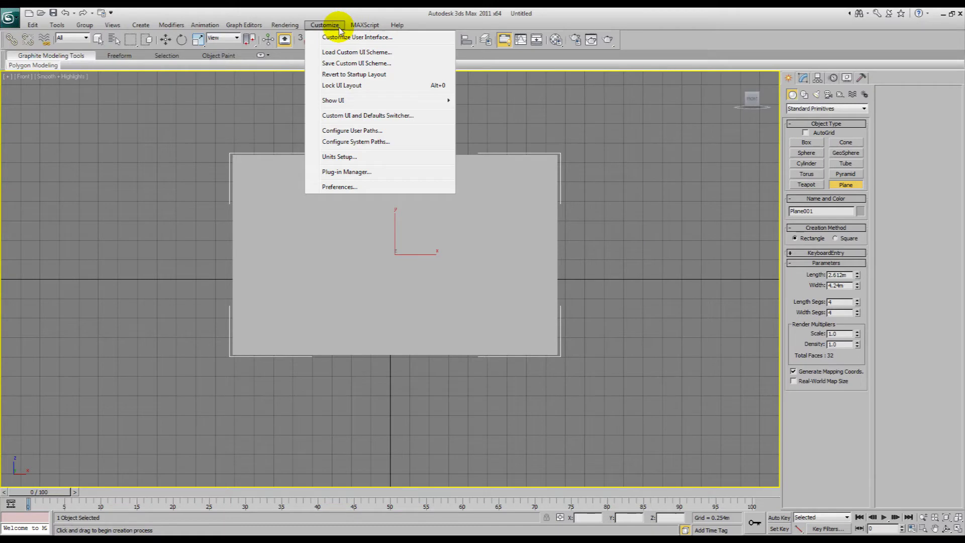
pyautogui.click(355, 158)
pyautogui.click(431, 323)
pyautogui.click(485, 362)
# - Give the first material, 01 - Default, a Bitmap diffuse map that uses male.JPG from the Desktop
pyautogui.press('m')
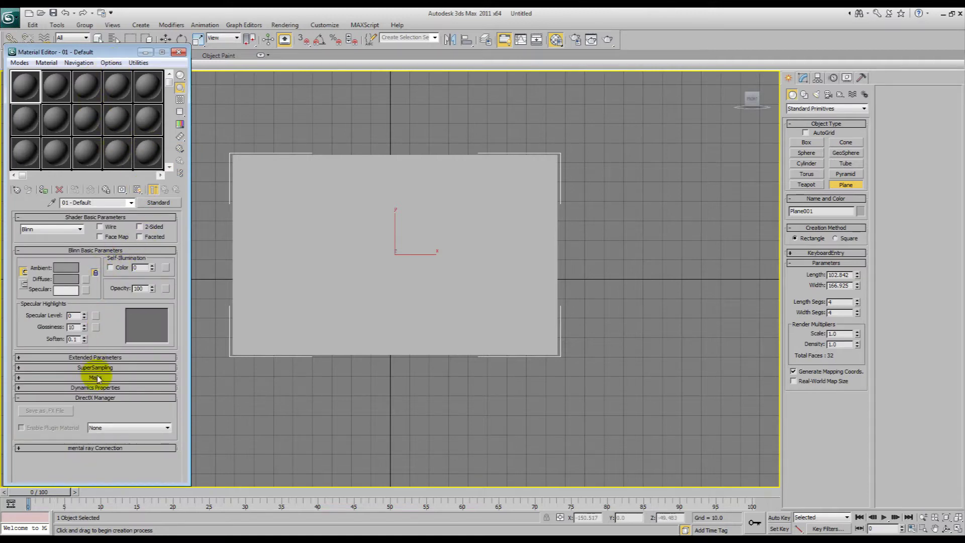
pyautogui.click(96, 377)
pyautogui.click(101, 257)
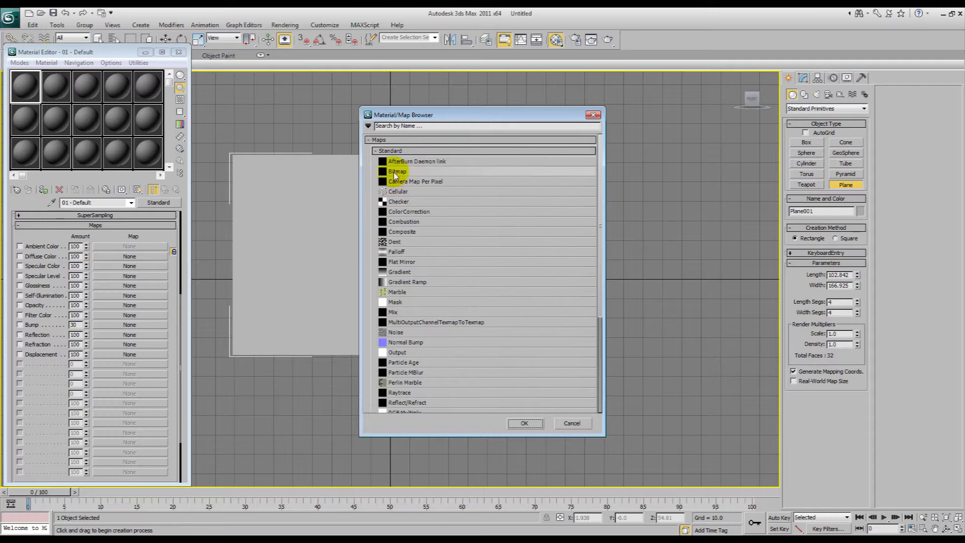
pyautogui.click(523, 421)
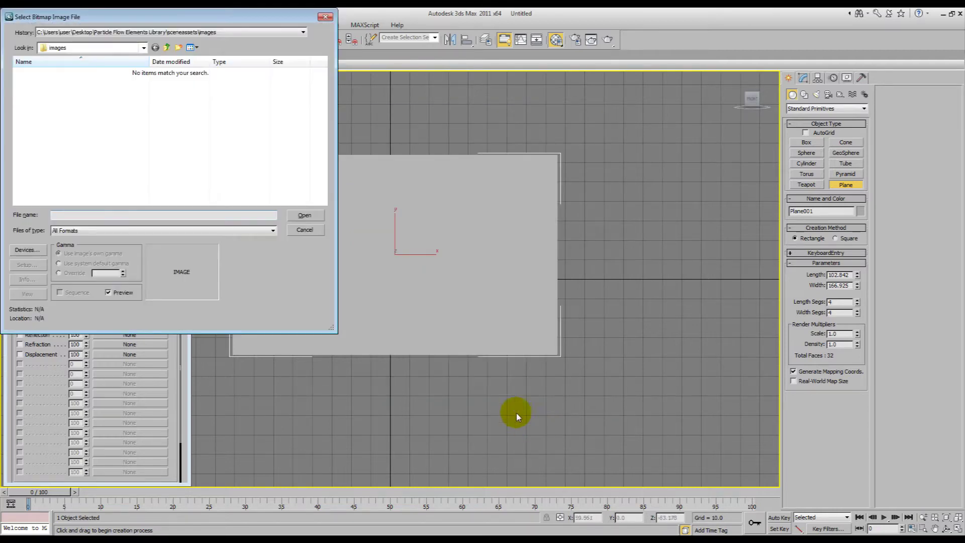
pyautogui.click(107, 48)
pyautogui.click(101, 59)
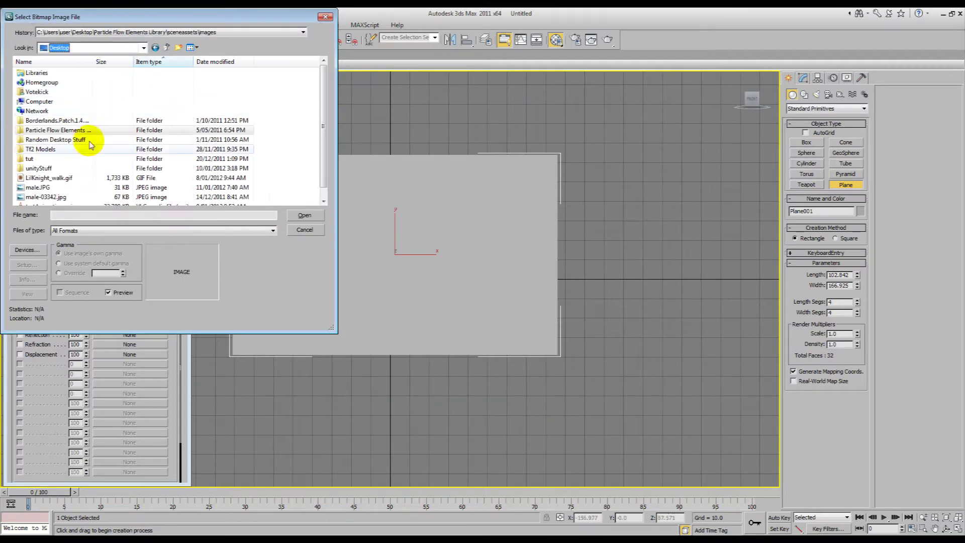
pyautogui.click(37, 187)
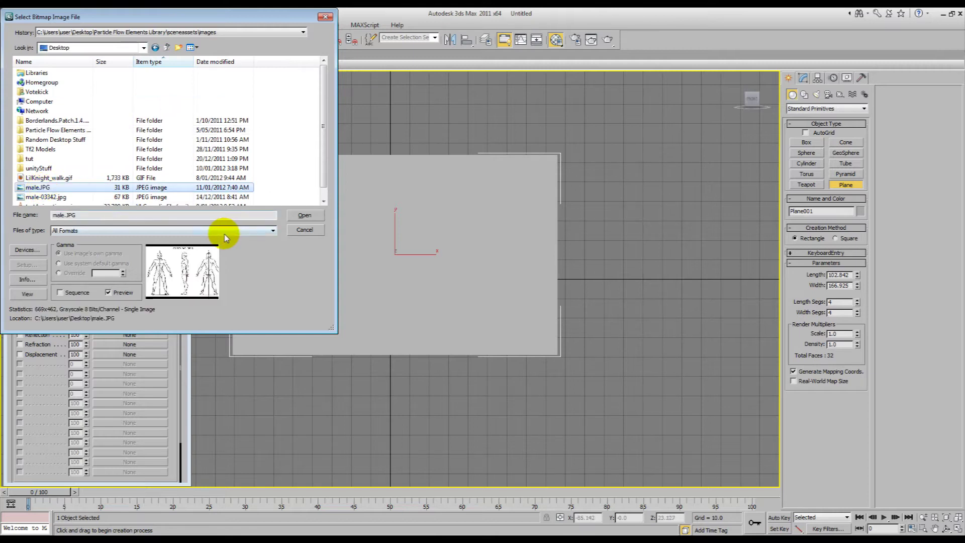
pyautogui.click(48, 197)
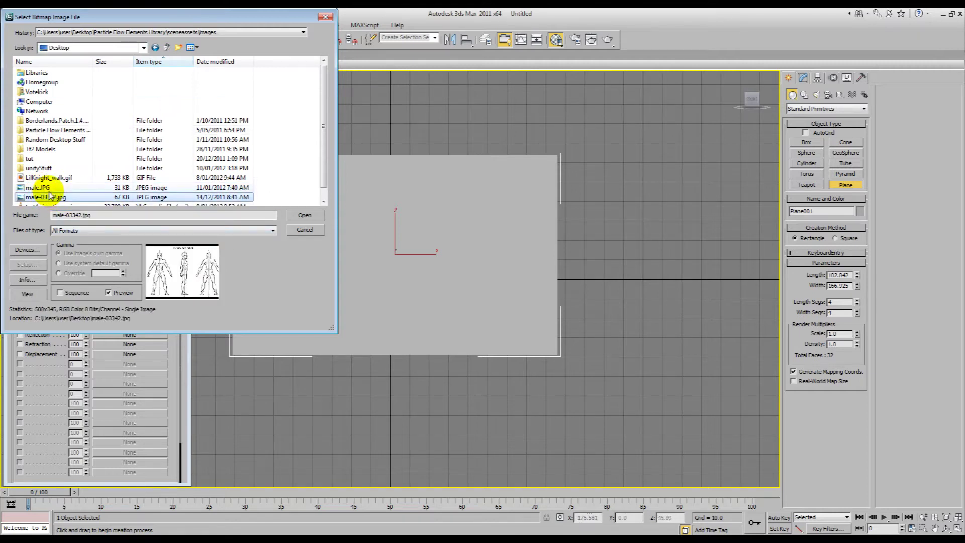
pyautogui.moveTo(332, 328); pyautogui.dragTo(364, 337)
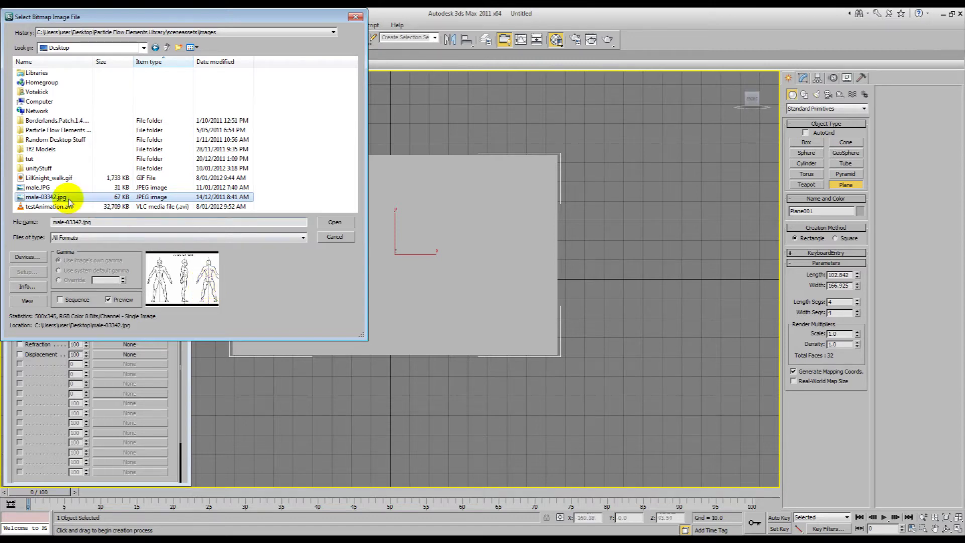
pyautogui.click(40, 187)
pyautogui.click(332, 223)
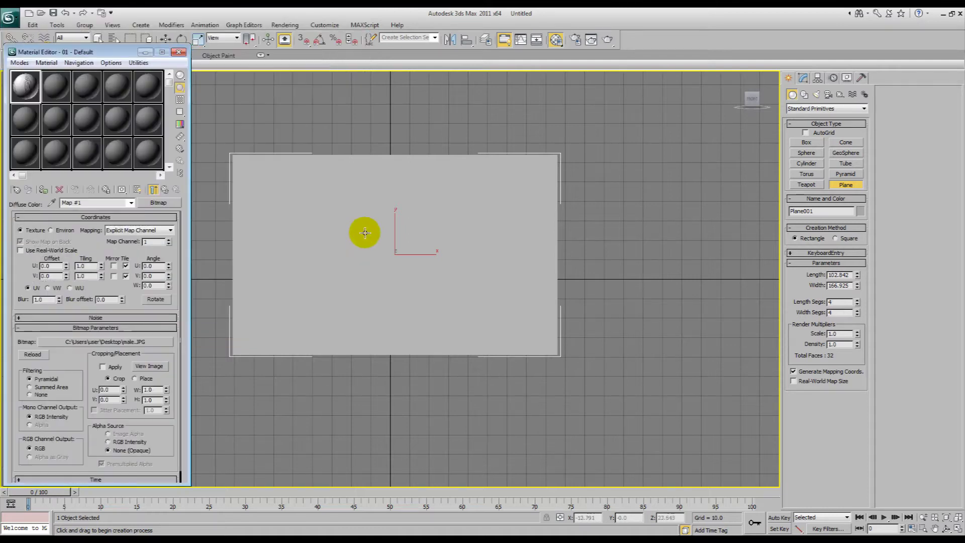
# - Copy the first material into the second sample slot and rename the copy 02 - Default
pyautogui.click(33, 91)
pyautogui.scroll(-5, 64, 205)
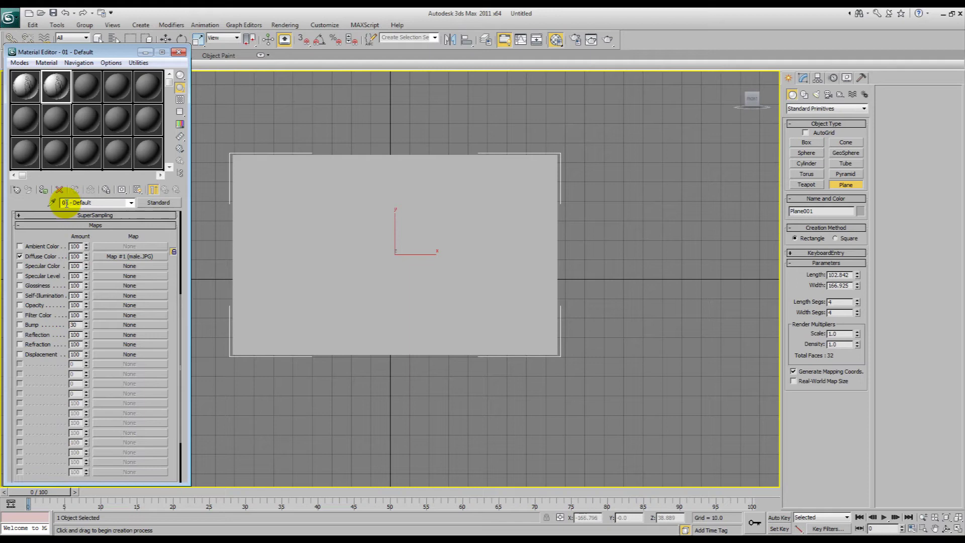
pyautogui.click(23, 84)
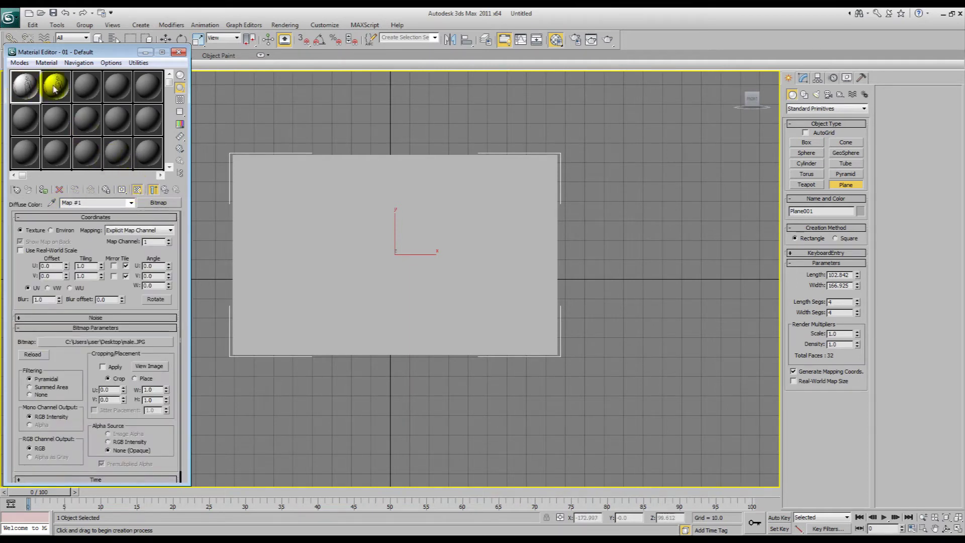
# - Replace the diffuse bitmap of material 02 - Default with male-03342.jpg from the Desktop
pyautogui.click(55, 85)
pyautogui.click(131, 245)
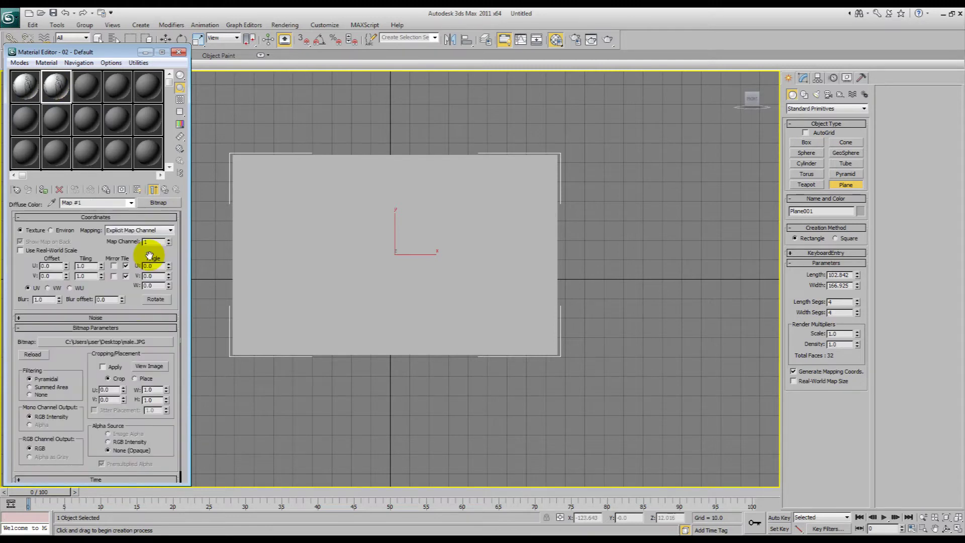
pyautogui.click(139, 340)
pyautogui.click(70, 257)
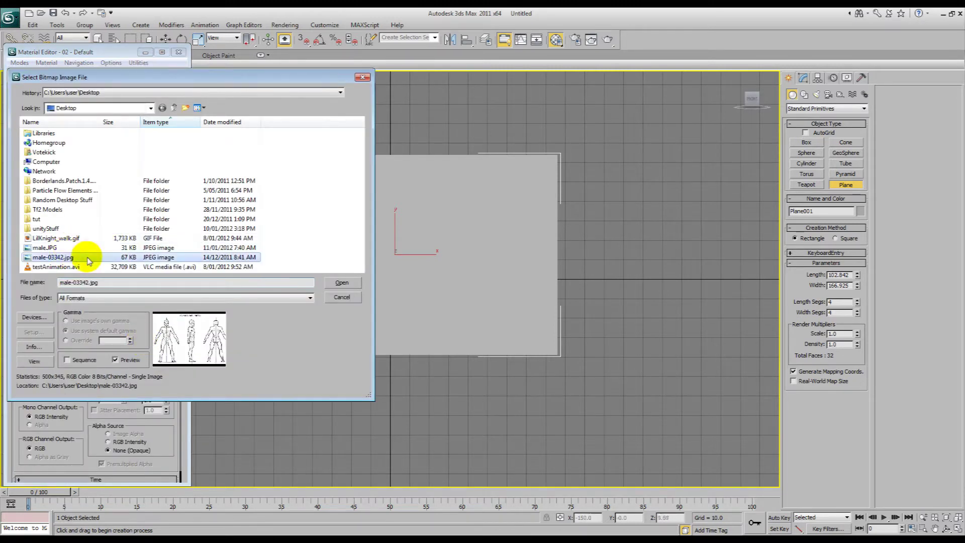
pyautogui.click(341, 282)
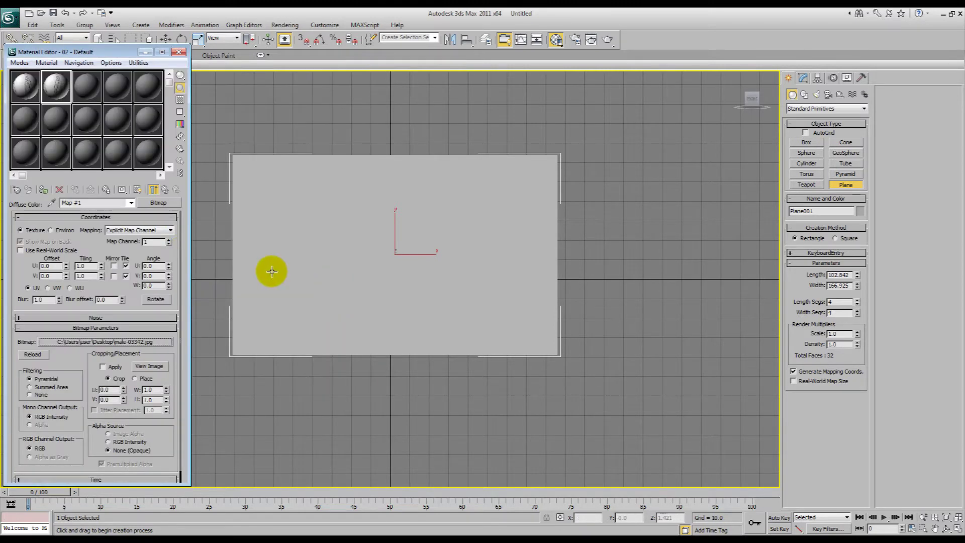
# - Assign material 02 - Default to the plane with its texture shown in the viewport
pyautogui.click(131, 203)
pyautogui.click(130, 213)
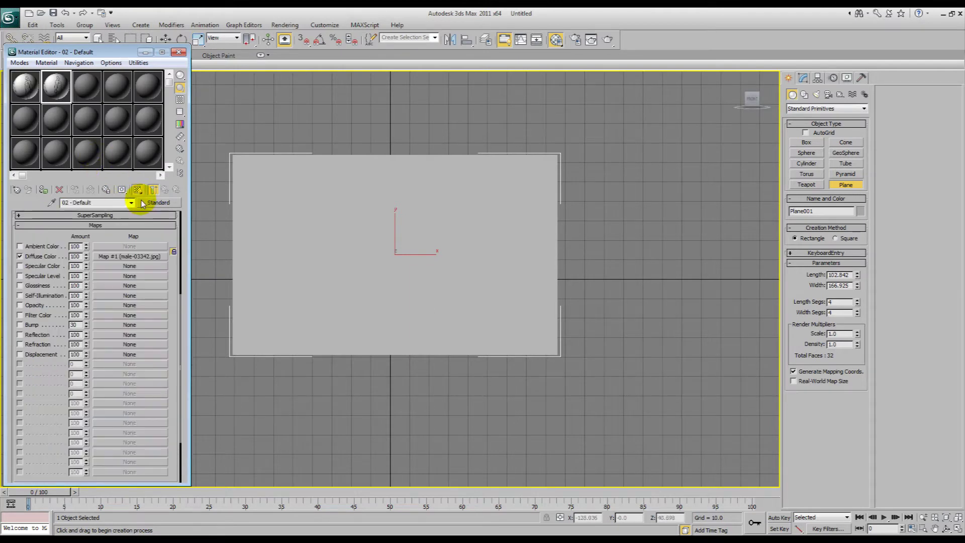
pyautogui.click(42, 190)
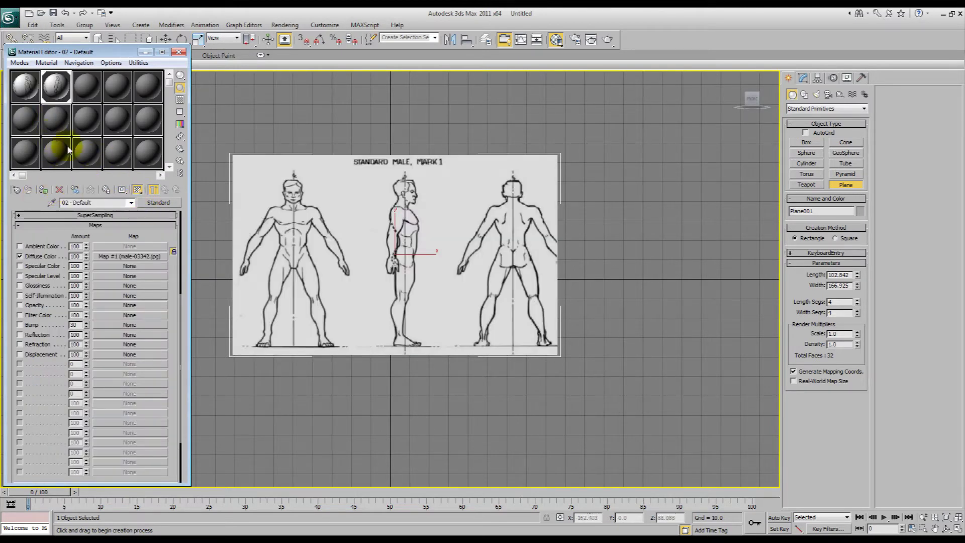
# - Try material 01 - Default on the plane for comparison and reassign 02 - Default to it
pyautogui.click(25, 87)
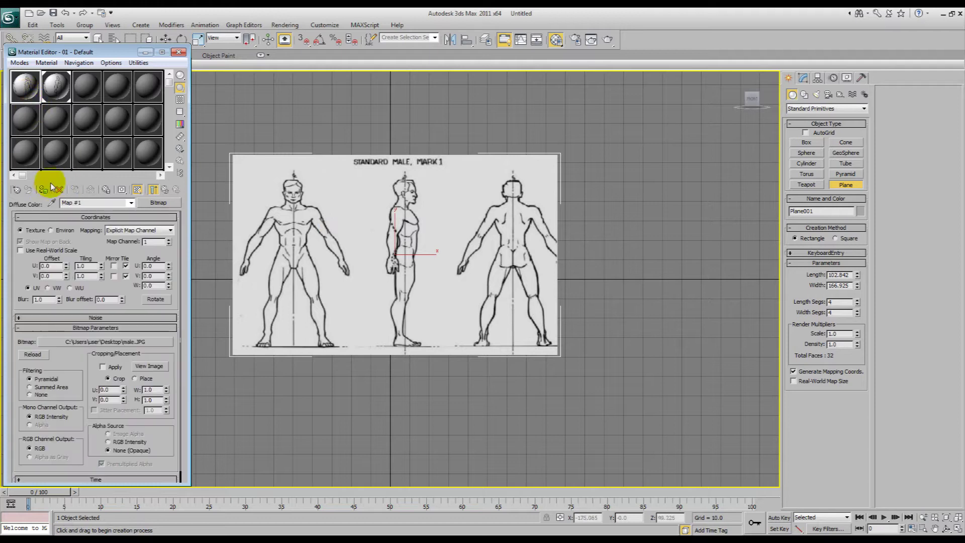
pyautogui.click(44, 190)
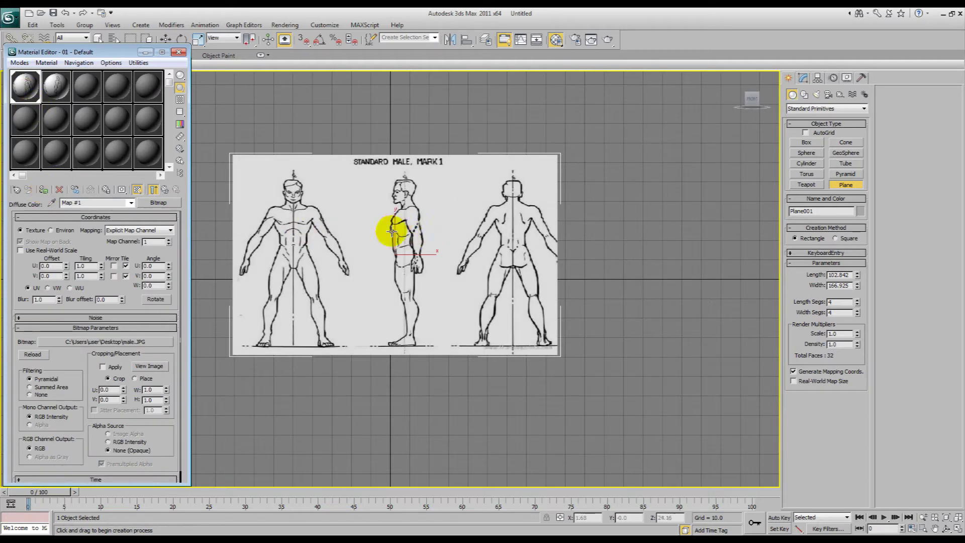
pyautogui.click(56, 86)
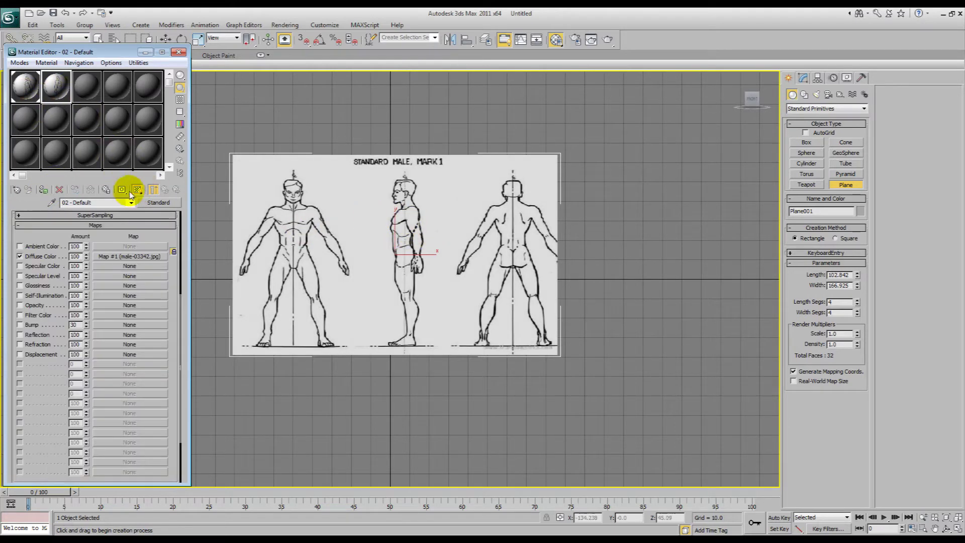
pyautogui.click(44, 190)
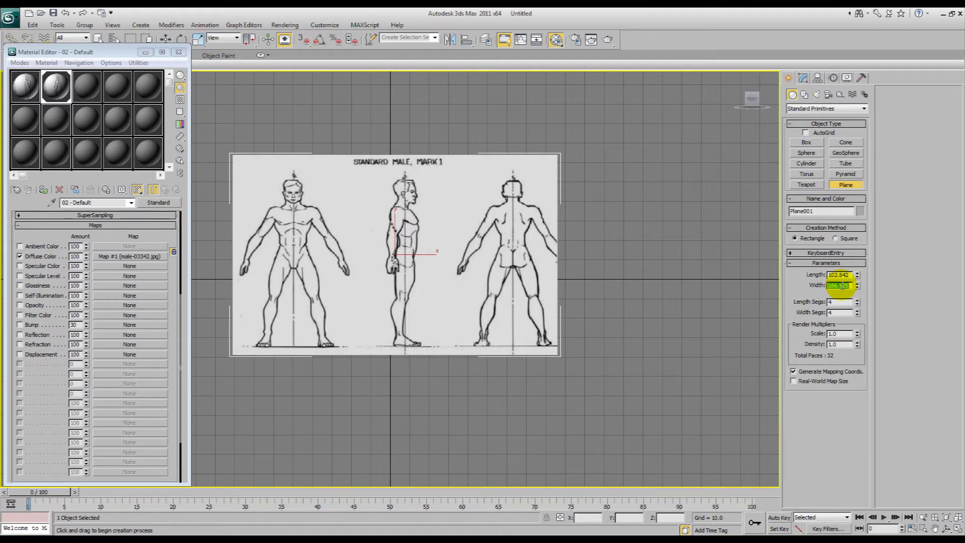
# - Set the plane's width to 669 and length to 462, with one length segment and one width segment
pyautogui.hotkey('shift', 'Tab')
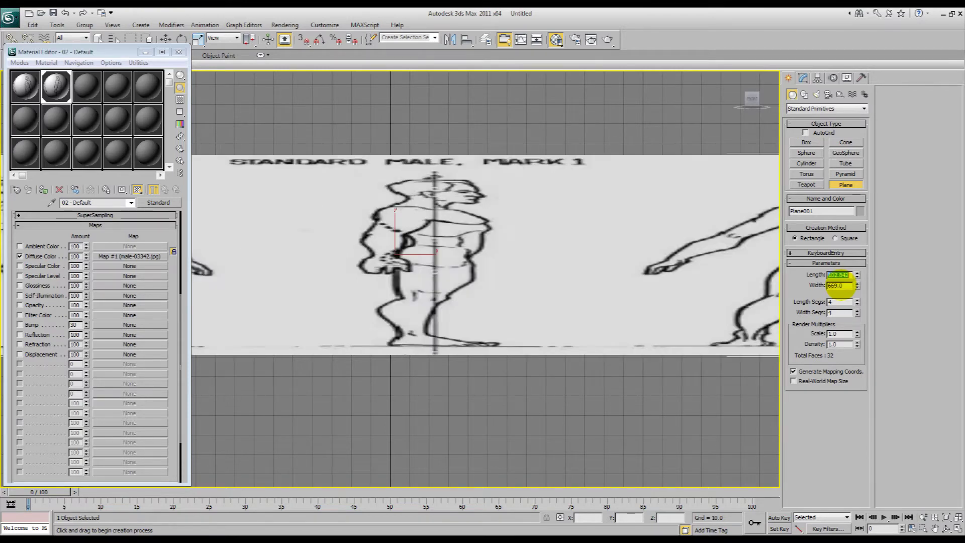
pyautogui.press('Tab')
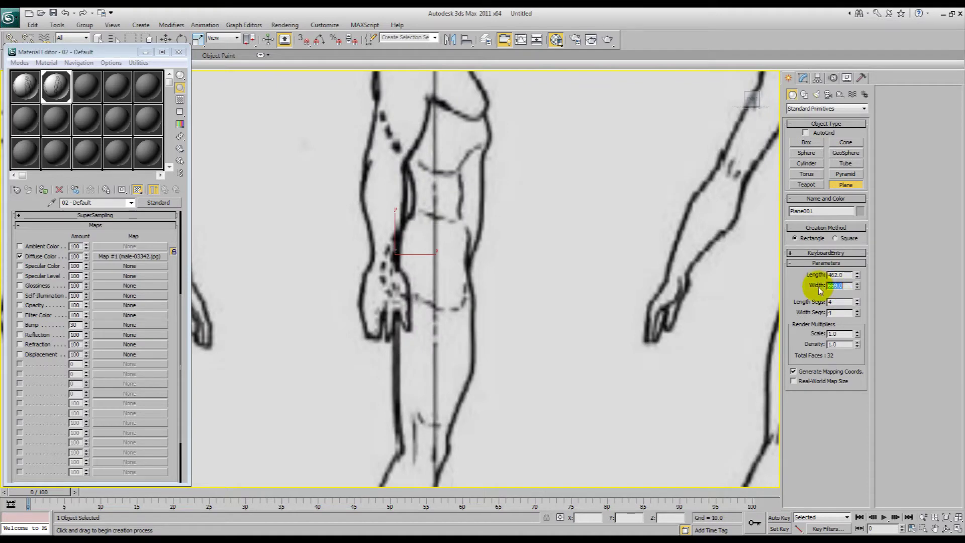
pyautogui.rightClick(857, 315)
# - Scale the blueprint plane down to about 41% in X and Y, keeping its proportions
pyautogui.scroll(-7, 686, 314)
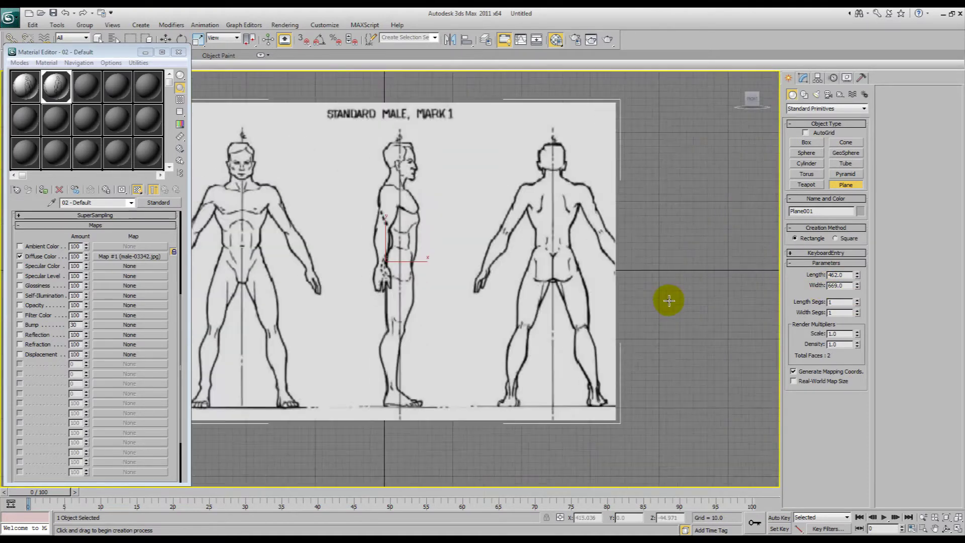
pyautogui.press('r')
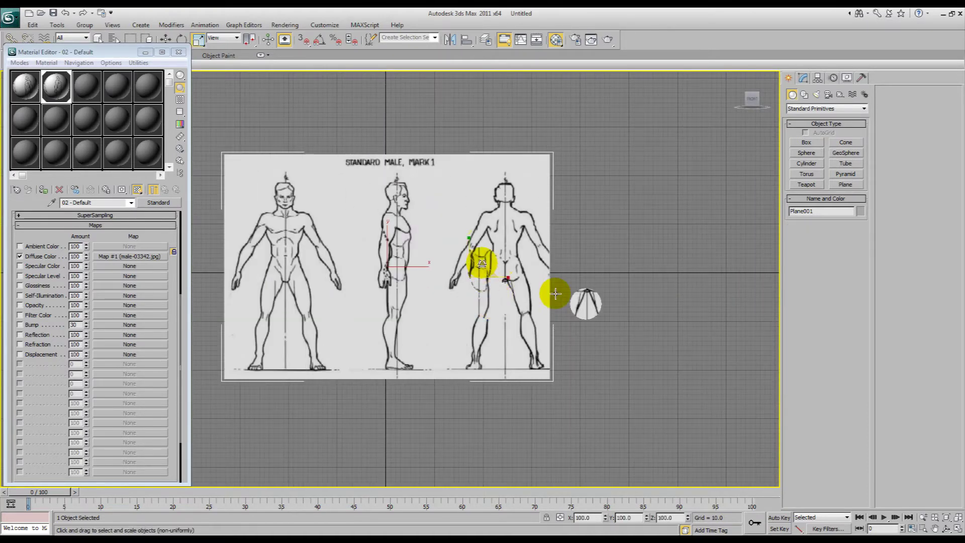
pyautogui.moveTo(486, 263); pyautogui.dragTo(431, 312)
pyautogui.scroll(6, 431, 312)
pyautogui.moveTo(368, 289); pyautogui.dragTo(437, 293, button='middle')
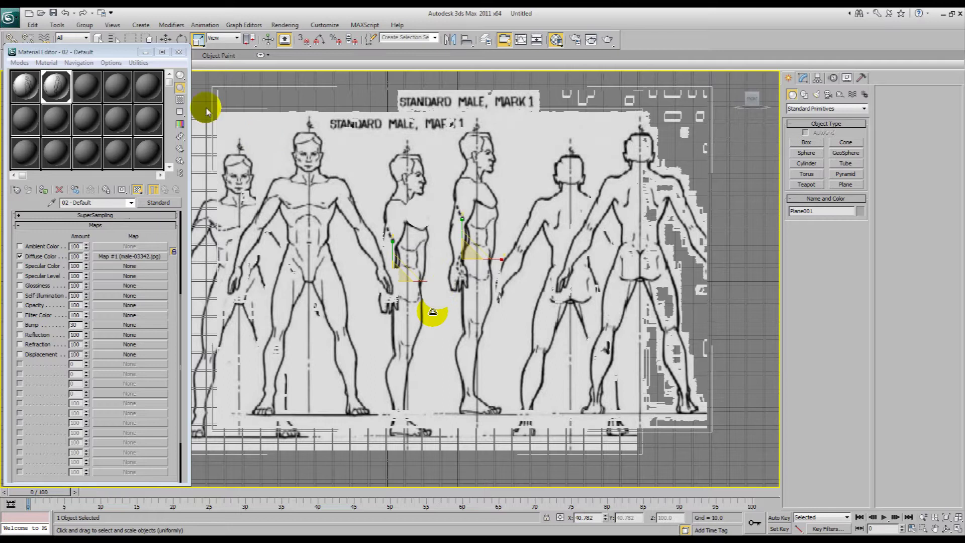
# - Close the Material Editor and return to the four-viewport layout
pyautogui.click(178, 51)
pyautogui.moveTo(499, 198); pyautogui.dragTo(471, 209, button='middle')
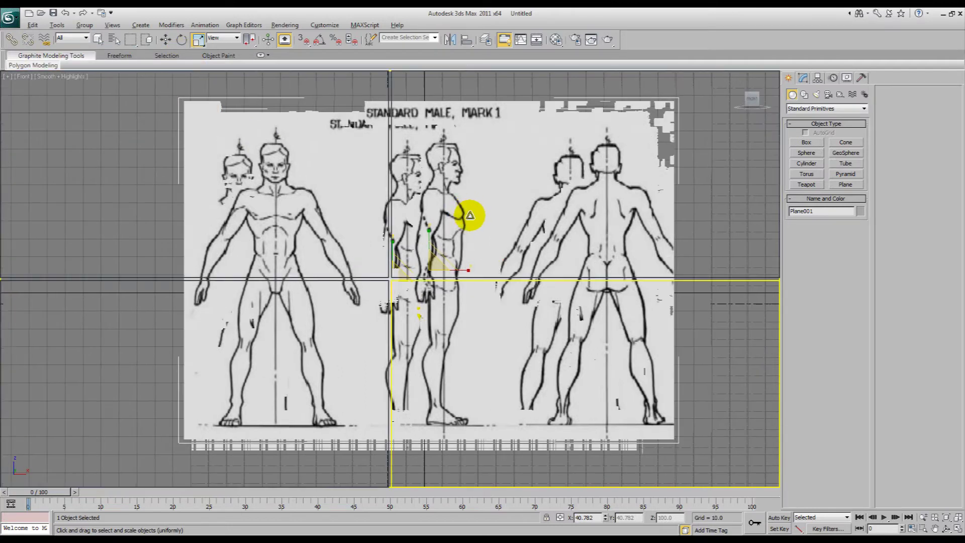
pyautogui.hotkey('alt', 'w')
# - Move the blueprint plane back behind the grid along Y and sideways to centre the front figure on the vertical grid axis
pyautogui.click(738, 287)
pyautogui.click(739, 287)
pyautogui.hotkey('ctrl', 'r')
pyautogui.moveTo(583, 367); pyautogui.dragTo(606, 351)
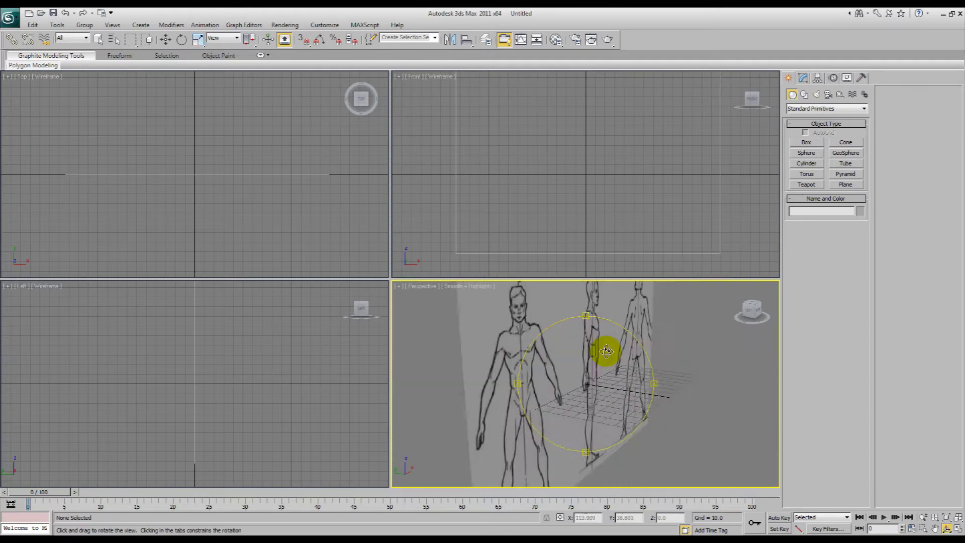
pyautogui.scroll(-5, 613, 366)
pyautogui.press('w')
pyautogui.click(569, 362)
pyautogui.hotkey('alt', 'w')
pyautogui.hotkey('ctrl', 'r')
pyautogui.moveTo(464, 288); pyautogui.dragTo(438, 276)
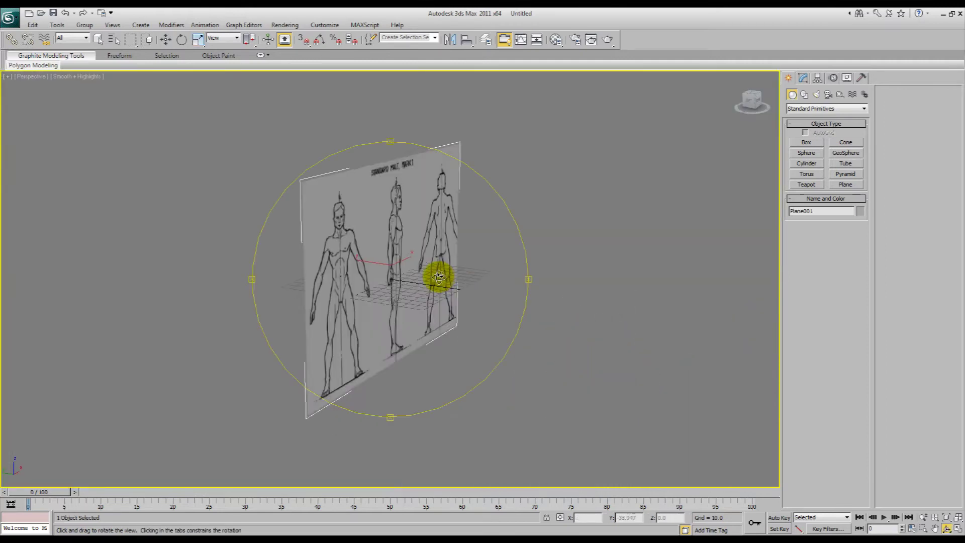
pyautogui.moveTo(439, 277); pyautogui.dragTo(513, 315, button='middle')
pyautogui.press('w')
pyautogui.moveTo(450, 304); pyautogui.dragTo(565, 281)
pyautogui.press('f')
pyautogui.press('z')
pyautogui.moveTo(453, 295); pyautogui.dragTo(344, 306, button='middle')
# - In the left view, create one copy of the blueprint plane rotated by 90 degrees with angle snap on
pyautogui.press('l')
pyautogui.press('e')
pyautogui.press('-')
pyautogui.press('-')
pyautogui.press('-')
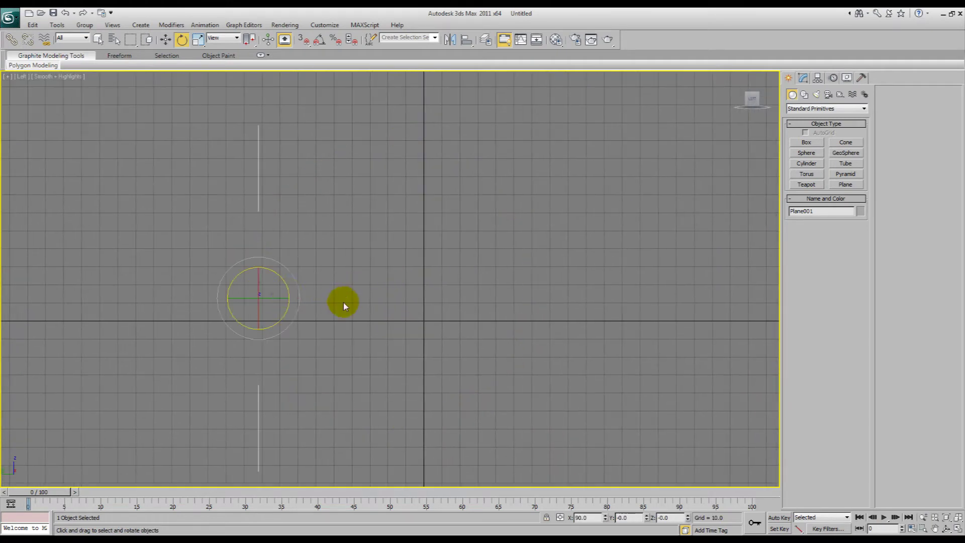
pyautogui.moveTo(276, 297)
pyautogui.mouseDown()
pyautogui.moveTo(186, 302)
pyautogui.moveTo(285, 305)
pyautogui.mouseUp()
pyautogui.click(513, 317)
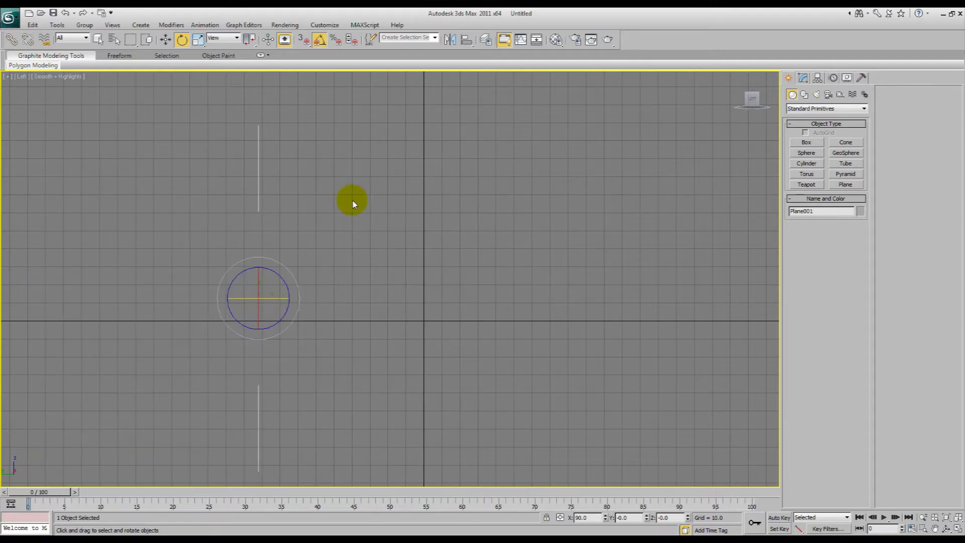
pyautogui.moveTo(279, 300)
pyautogui.keyDown('shift'); pyautogui.mouseDown()
pyautogui.moveTo(219, 303)
pyautogui.moveTo(233, 308)
pyautogui.mouseUp(); pyautogui.keyUp('shift')
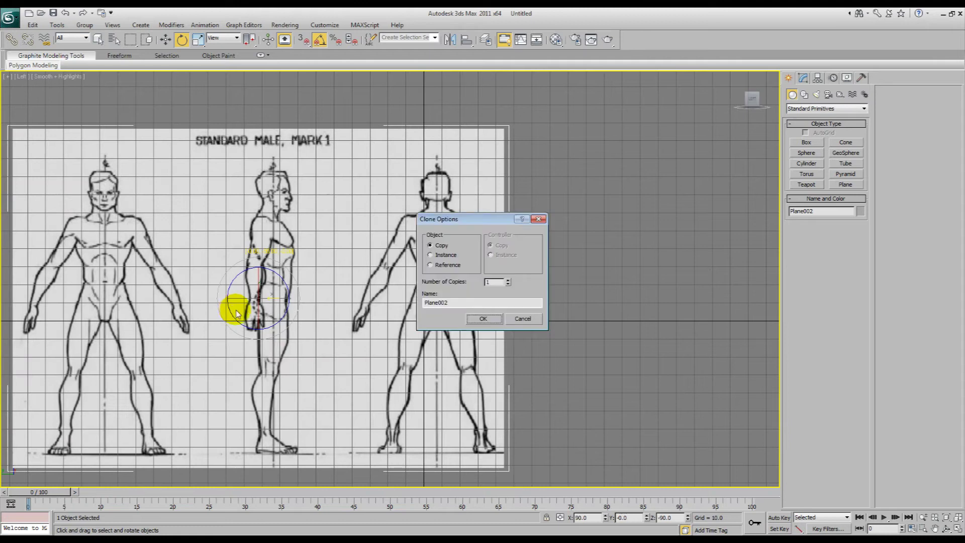
pyautogui.click(490, 316)
# - Move the copied plane horizontally in the left view to centre the side-view figure on the vertical grid axis
pyautogui.moveTo(449, 312); pyautogui.dragTo(363, 275, button='middle')
pyautogui.press('w')
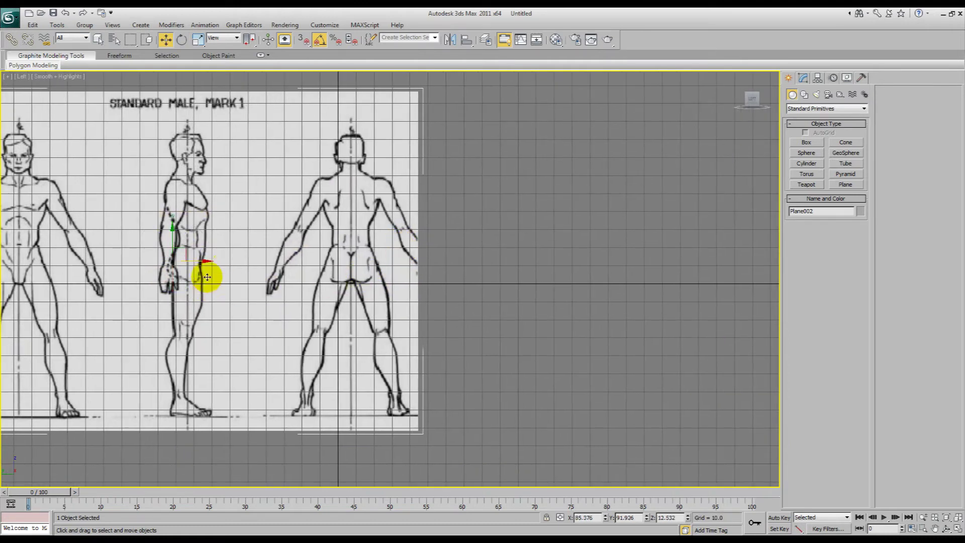
pyautogui.moveTo(203, 262); pyautogui.dragTo(353, 260)
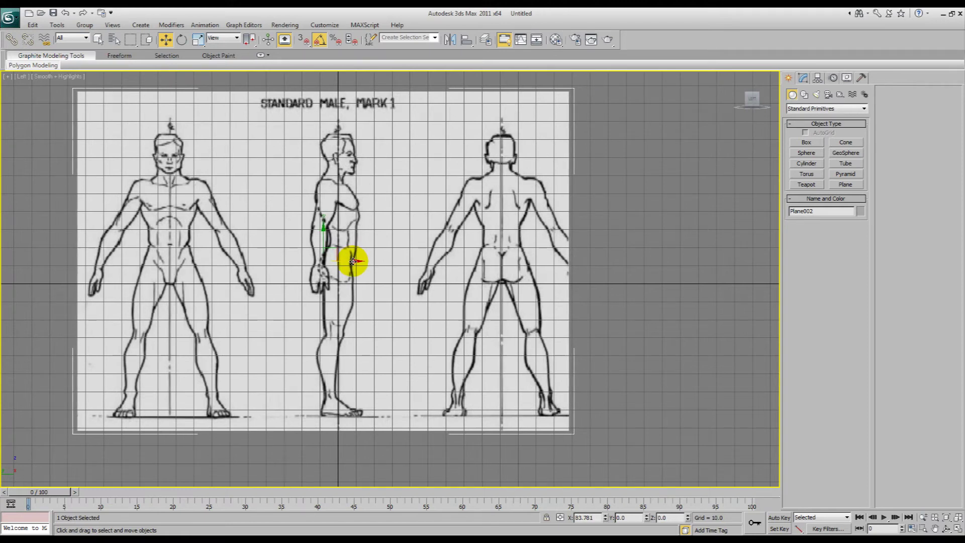
# - Freeze both blueprint planes through their object properties, with Show Frozen in Gray turned off
pyautogui.moveTo(483, 255); pyautogui.dragTo(505, 272, button='middle')
pyautogui.press('p')
pyautogui.hotkey('ctrl', 'r')
pyautogui.moveTo(433, 279); pyautogui.dragTo(288, 306)
pyautogui.scroll(-5, 396, 282)
pyautogui.moveTo(396, 282); pyautogui.dragTo(563, 292)
pyautogui.press('w')
pyautogui.moveTo(510, 149); pyautogui.dragTo(534, 169)
pyautogui.rightClick(664, 215)
pyautogui.click(693, 279)
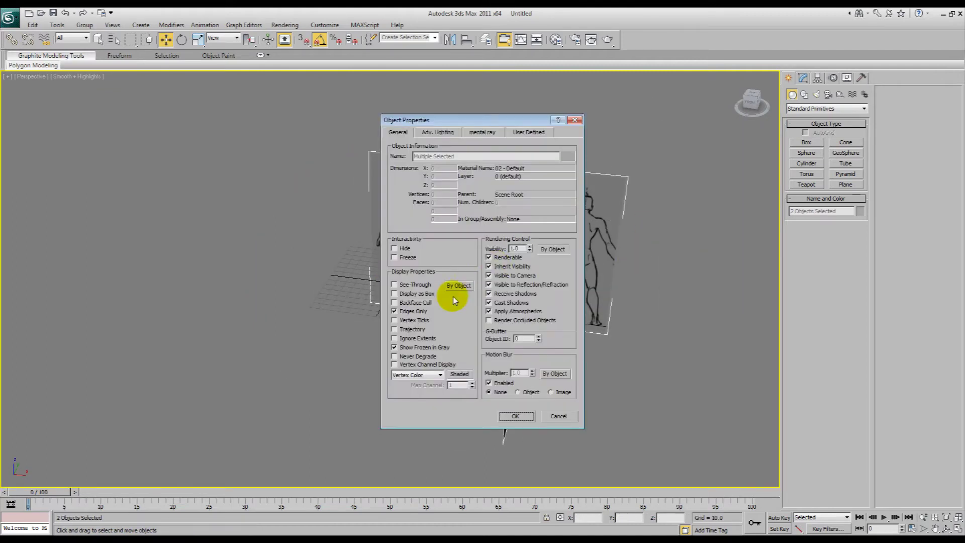
pyautogui.click(395, 348)
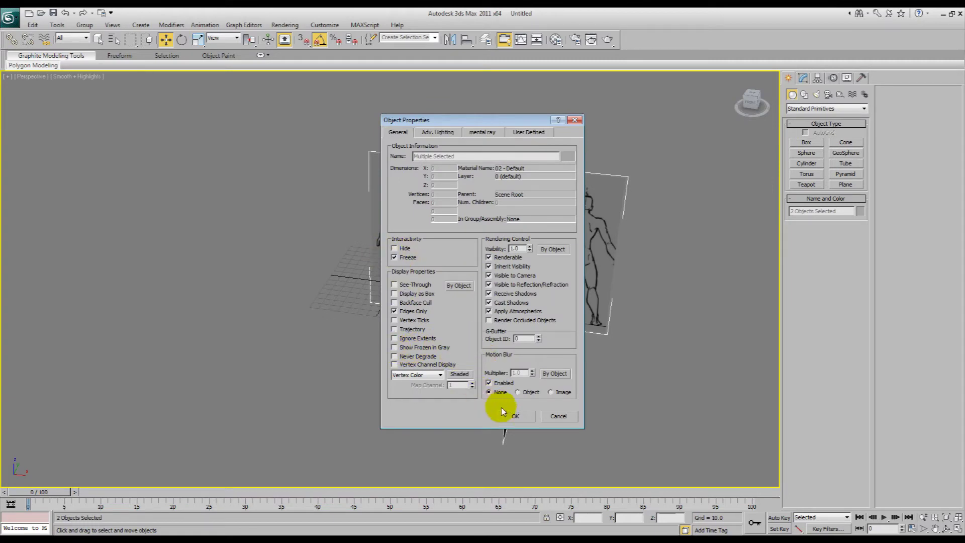
pyautogui.click(513, 415)
# - Create a cylinder of radius about 6.6 and height about 17 in front of the front figure, with edged faces displayed
pyautogui.keyDown('alt'); pyautogui.moveTo(517, 211); pyautogui.dragTo(457, 236, button='middle'); pyautogui.keyUp('alt')
pyautogui.moveTo(456, 235); pyautogui.dragTo(446, 305)
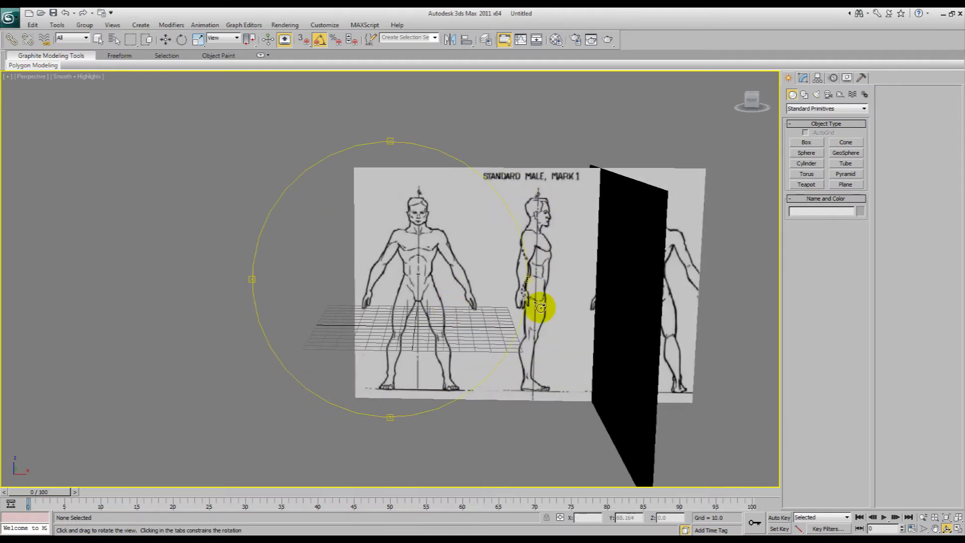
pyautogui.click(815, 165)
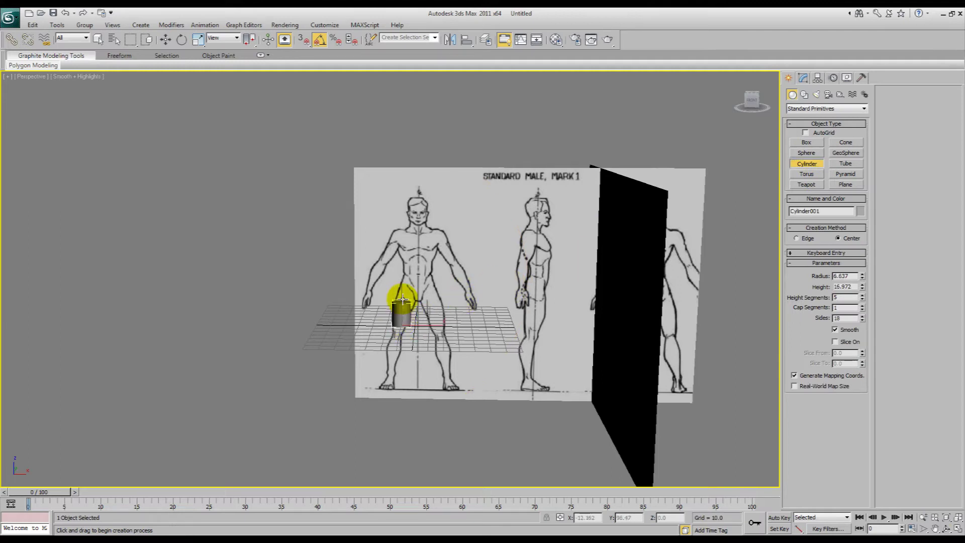
pyautogui.scroll(4, 447, 302)
pyautogui.scroll(3, 443, 267)
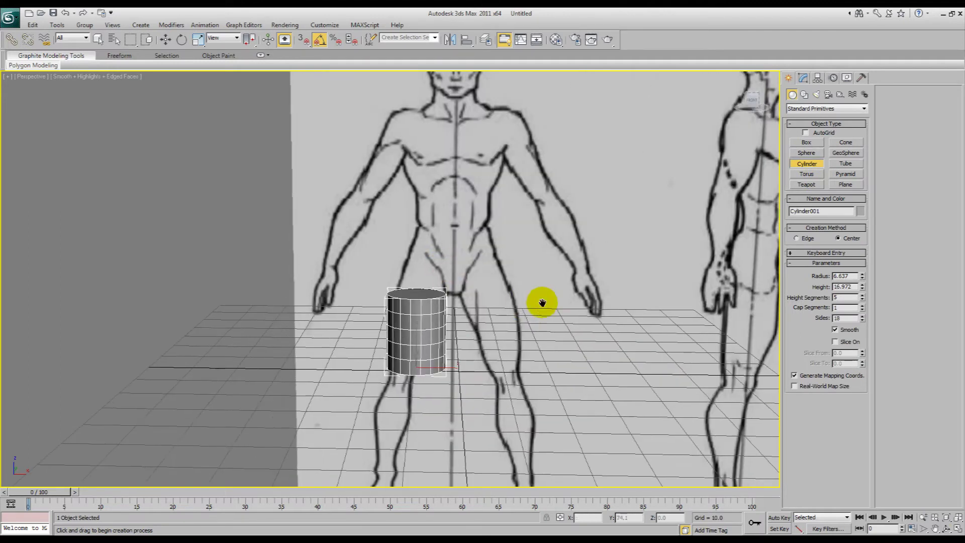
# - Set the cylinder to 1 height segment and 8 sides
pyautogui.rightClick(862, 300)
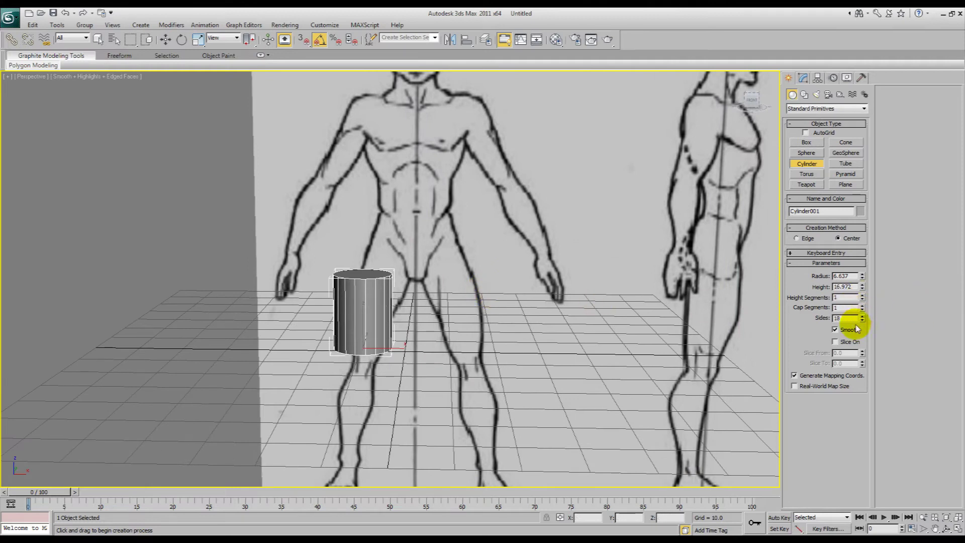
pyautogui.doubleClick(854, 317)
pyautogui.hotkey('shift', 'Tab')
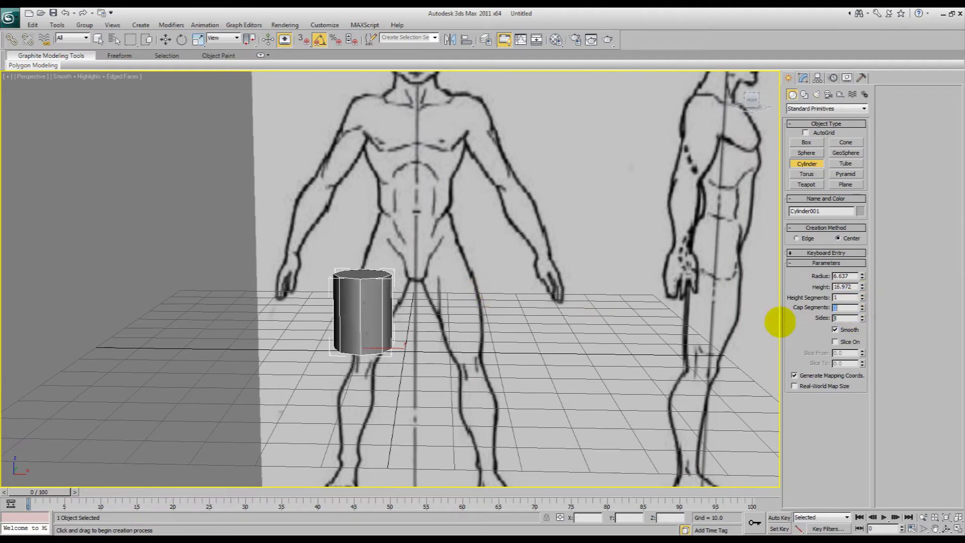
# - Make the cylinder see-through in the front view and convert it to an Editable Poly
pyautogui.press('f')
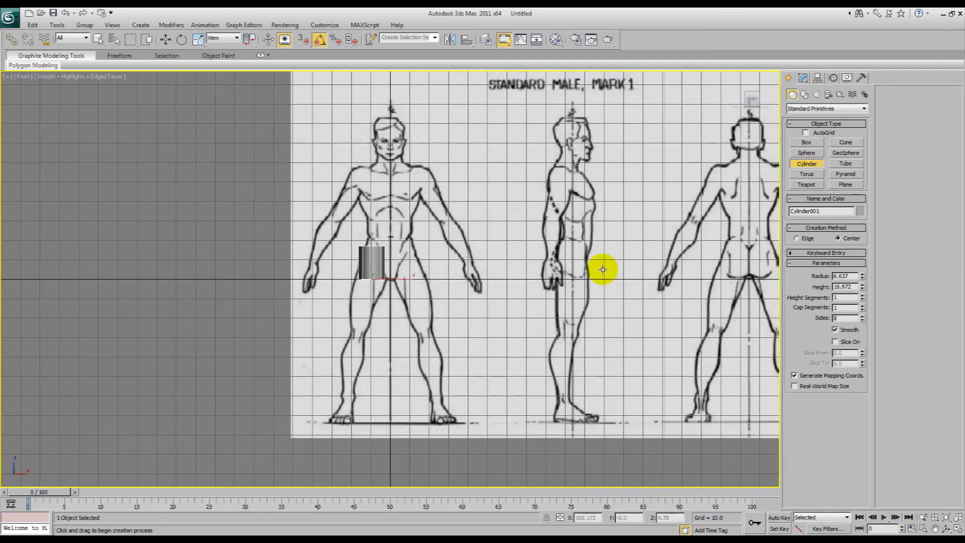
pyautogui.press('z')
pyautogui.scroll(-5, 470, 252)
pyautogui.scroll(-3, 470, 252)
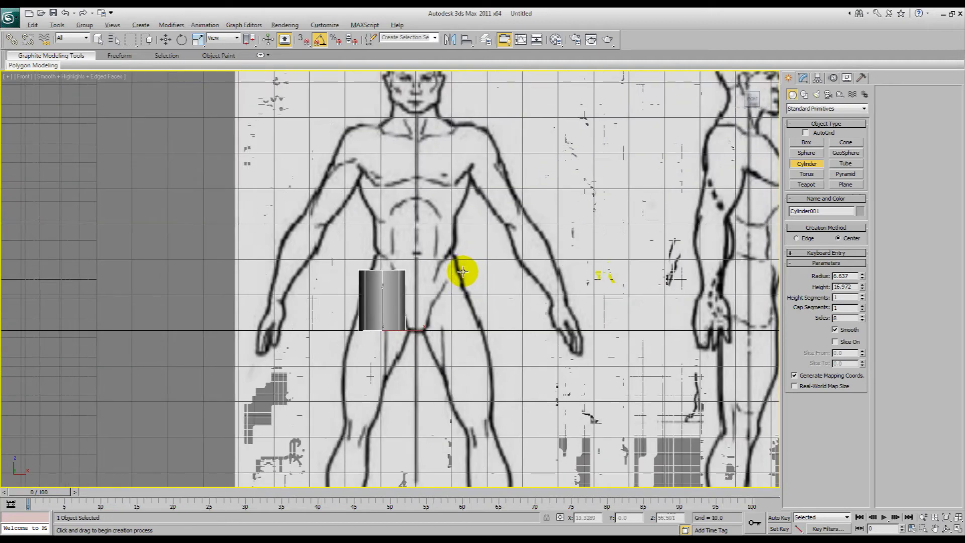
pyautogui.scroll(-4, 461, 281)
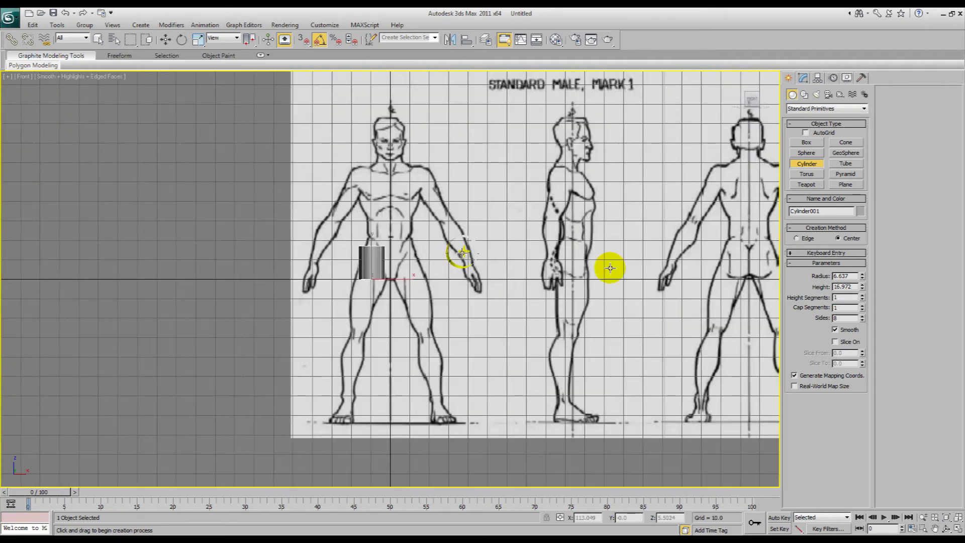
pyautogui.scroll(8, 459, 237)
pyautogui.click(817, 77)
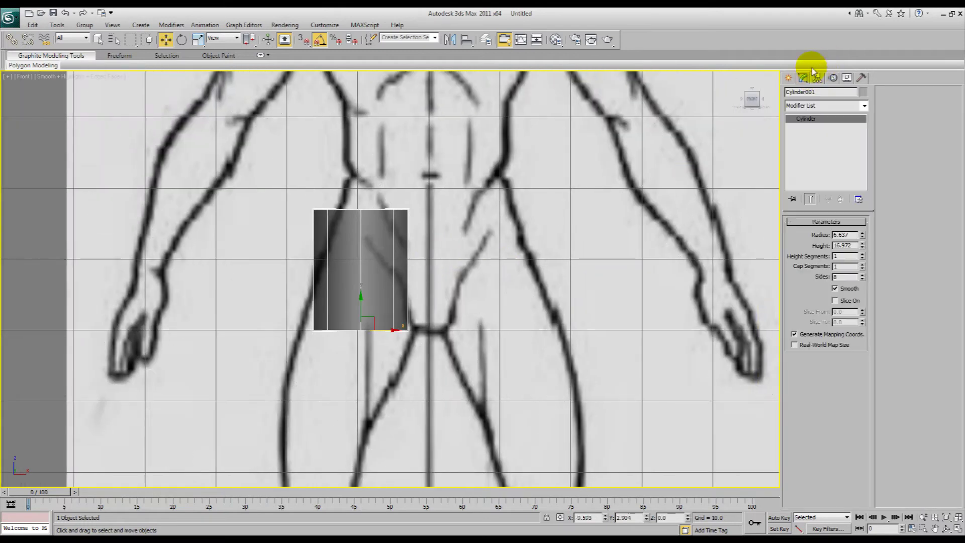
pyautogui.rightClick(815, 119)
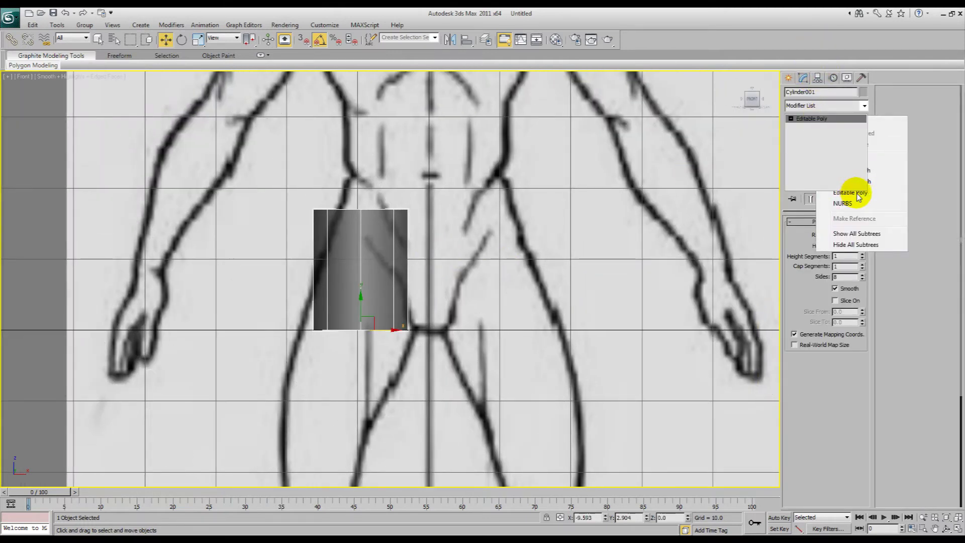
pyautogui.click(855, 193)
# - Select the cylinder's side polygons, invert the selection and delete the top and bottom cap polygons
pyautogui.click(790, 119)
pyautogui.click(808, 126)
pyautogui.click(810, 150)
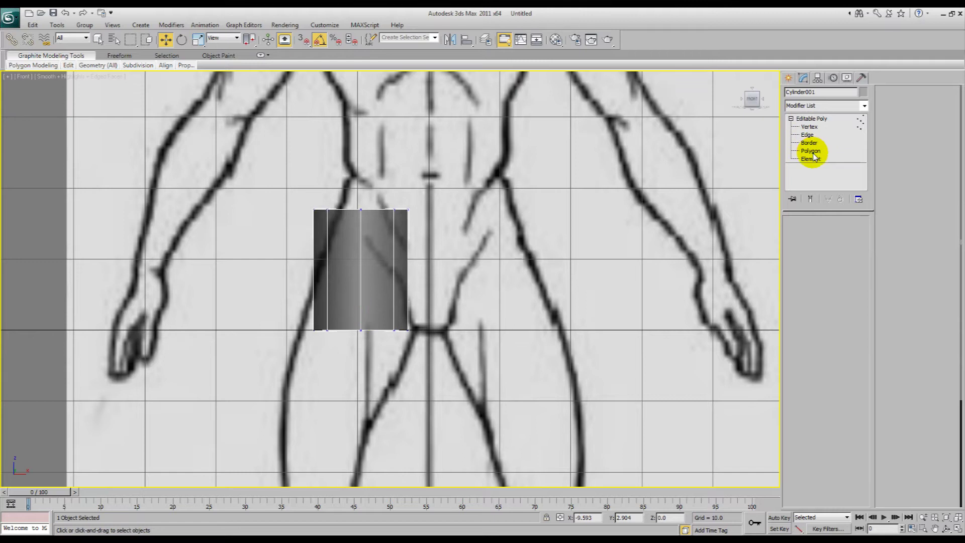
pyautogui.moveTo(282, 241); pyautogui.dragTo(469, 286)
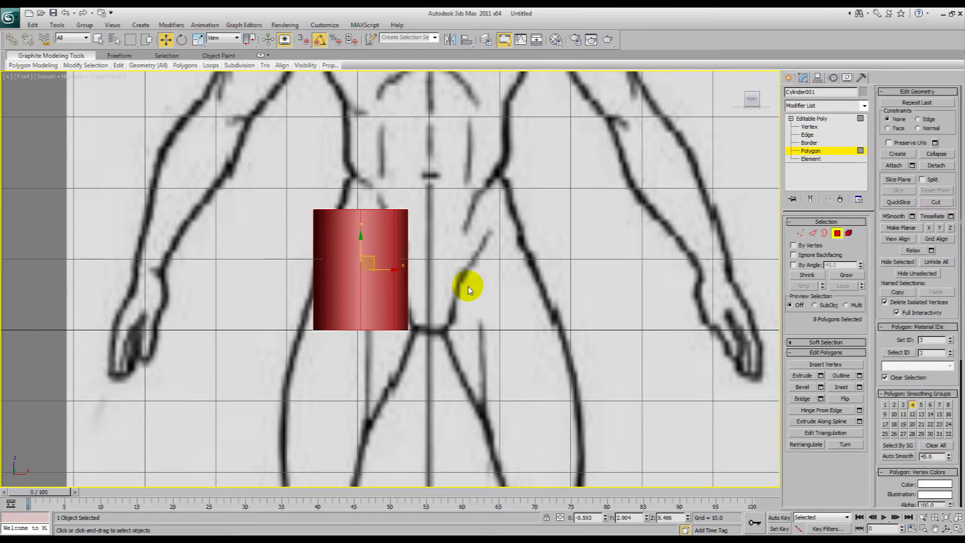
pyautogui.hotkey('ctrl', 'i')
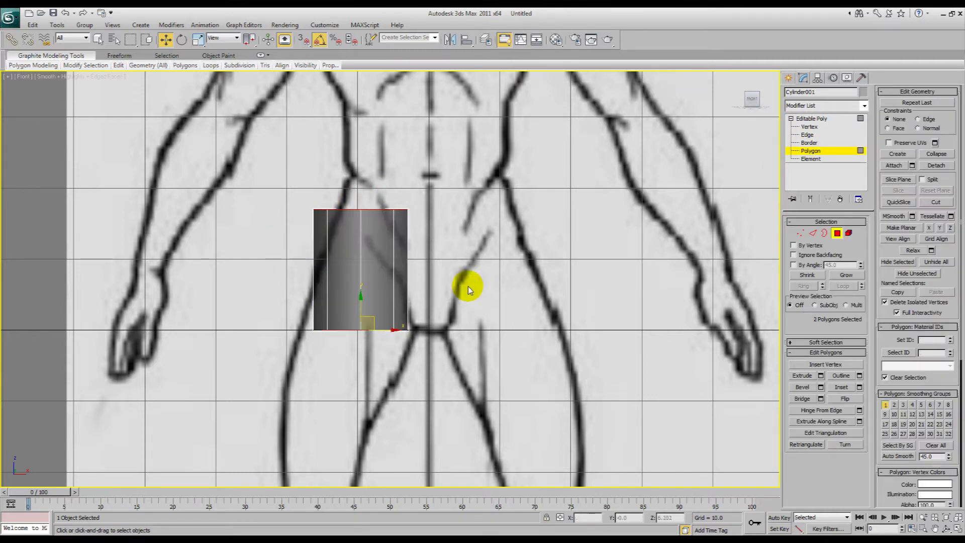
pyautogui.moveTo(303, 179); pyautogui.dragTo(466, 229)
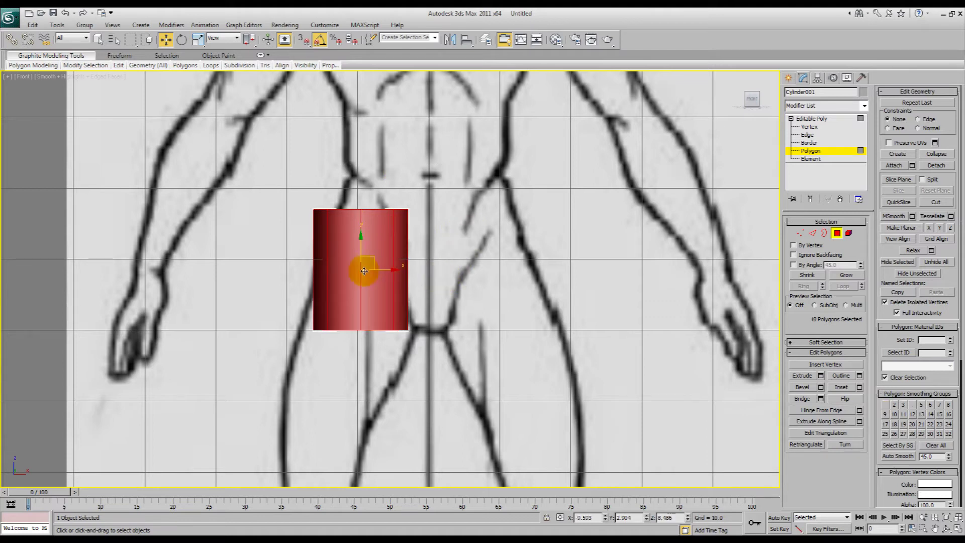
pyautogui.hotkey('ctrl', 'z')
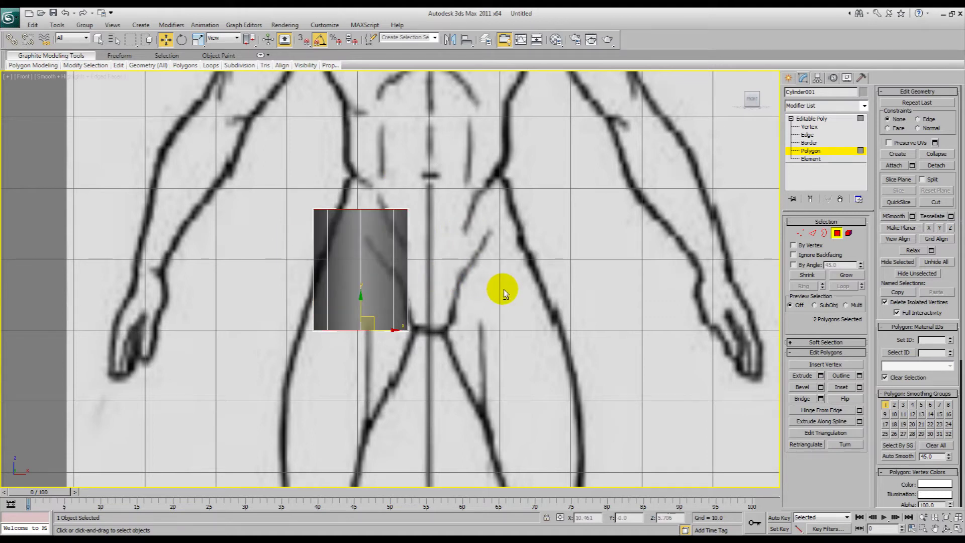
pyautogui.press('p')
pyautogui.keyDown('alt'); pyautogui.moveTo(422, 279); pyautogui.dragTo(383, 220, button='middle'); pyautogui.keyUp('alt')
pyautogui.press('f')
pyautogui.press('z')
pyautogui.scroll(-7, 414, 213)
pyautogui.press('p')
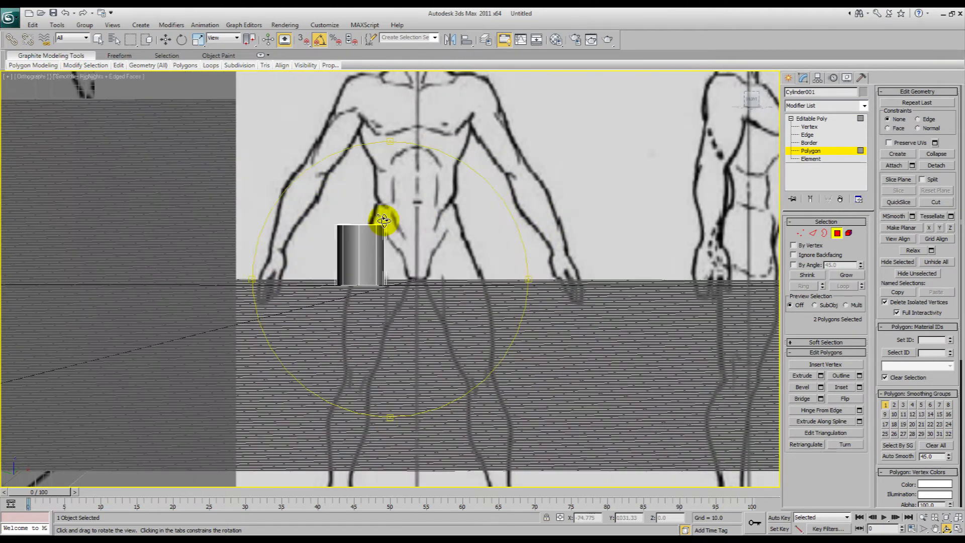
pyautogui.press('f')
pyautogui.press('z')
pyautogui.scroll(-10, 384, 222)
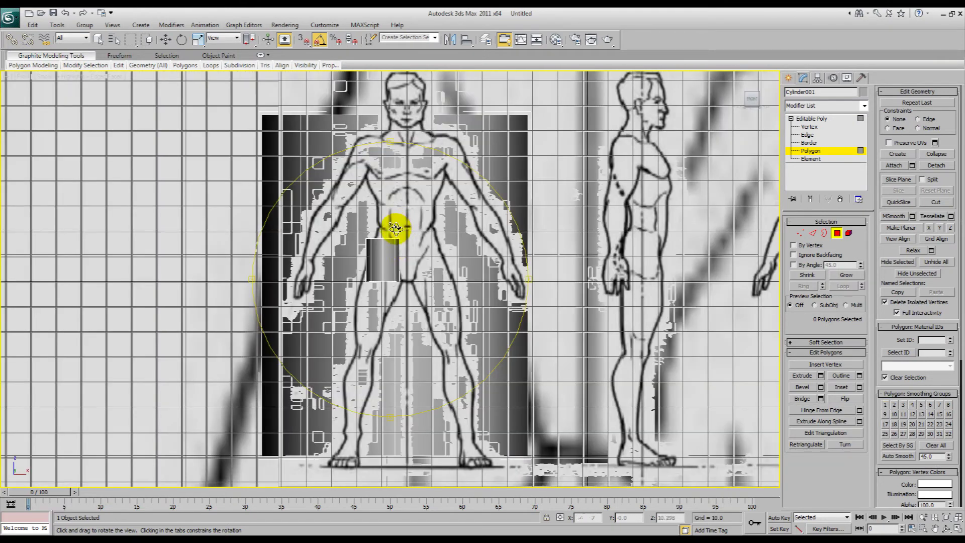
# - Move the tube's vertices down onto the figure's right thigh and fit the upper ring at crotch level
pyautogui.click(809, 127)
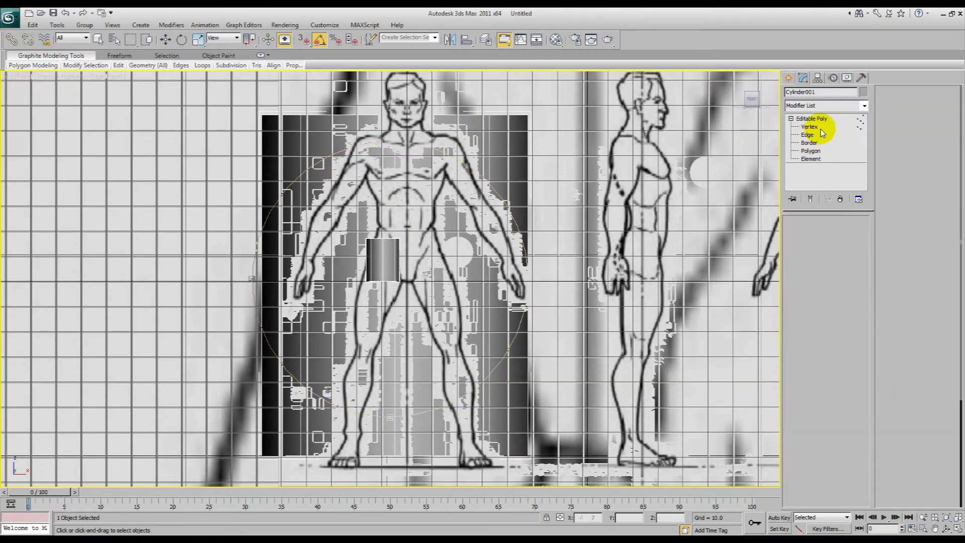
pyautogui.press('w')
pyautogui.hotkey('ctrl', 'a')
pyautogui.scroll(8, 437, 264)
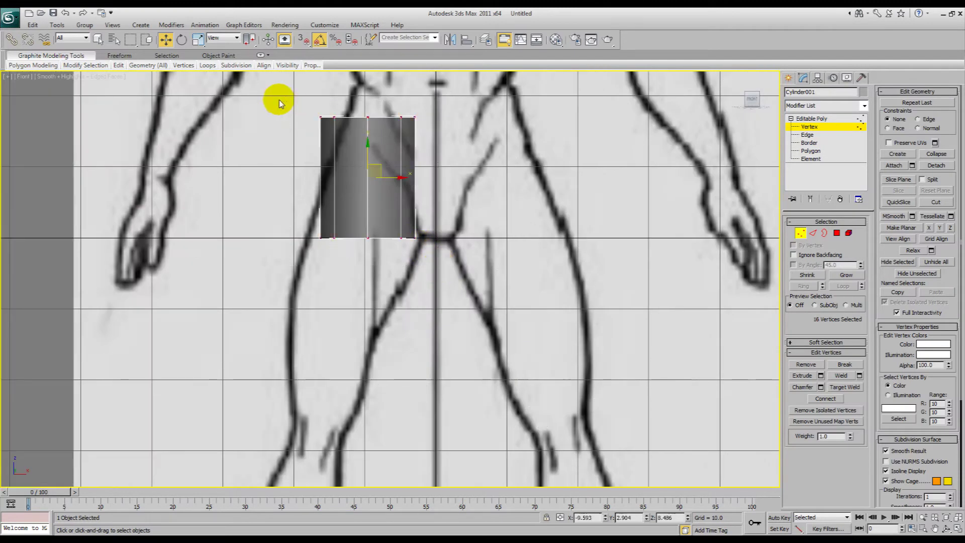
pyautogui.moveTo(377, 164); pyautogui.dragTo(301, 177)
pyautogui.moveTo(365, 193); pyautogui.dragTo(406, 235)
pyautogui.press('r')
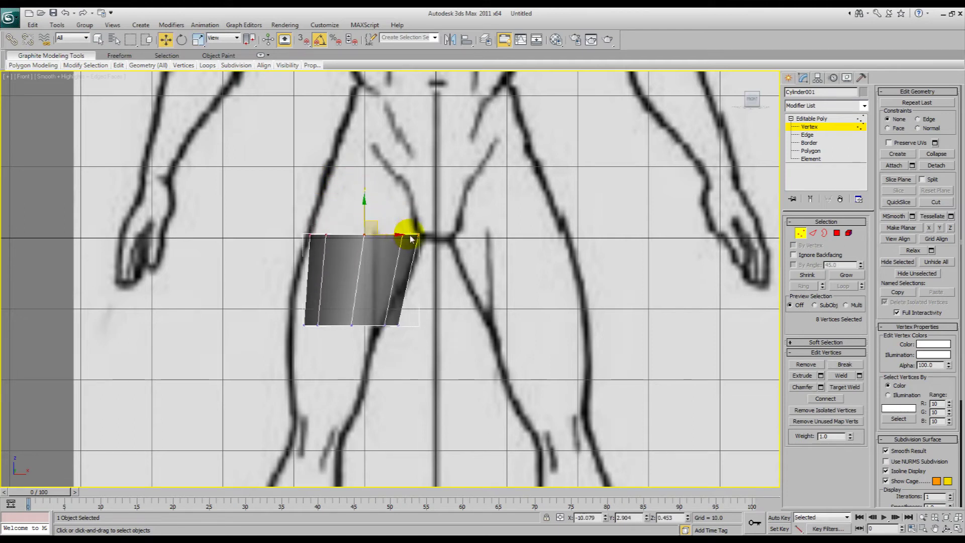
# - Raise the tube's lower vertex ring and scale it to the width of the drawn thigh
pyautogui.moveTo(423, 332); pyautogui.dragTo(272, 305)
pyautogui.moveTo(387, 325); pyautogui.dragTo(379, 303)
pyautogui.press('r')
pyautogui.press('w')
pyautogui.press('r')
# - Tilt the tube's upper vertex ring down toward the crotch and raise it so its inner end meets the crotch line
pyautogui.moveTo(276, 185); pyautogui.dragTo(444, 248)
pyautogui.press('e')
pyautogui.moveTo(395, 226); pyautogui.dragTo(398, 226)
pyautogui.press('w')
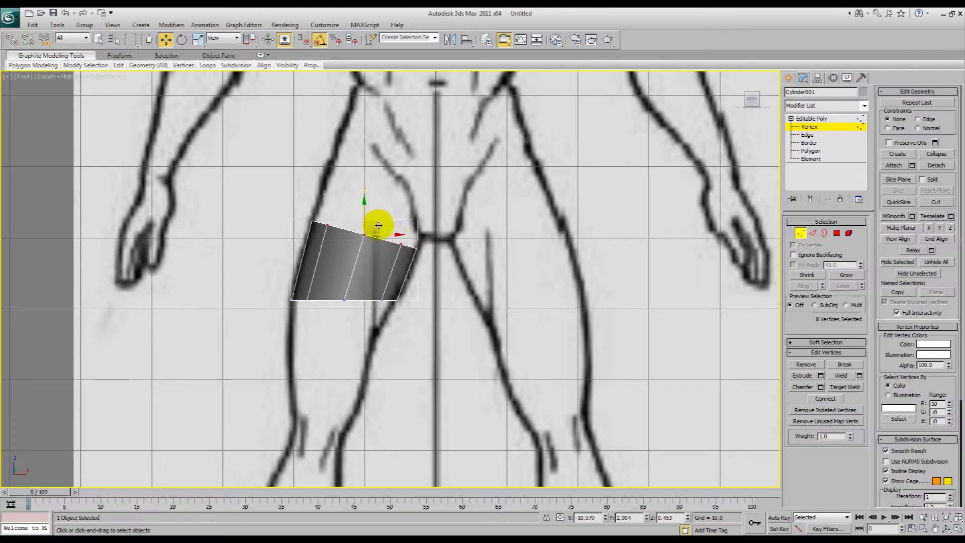
pyautogui.moveTo(379, 225); pyautogui.dragTo(381, 215)
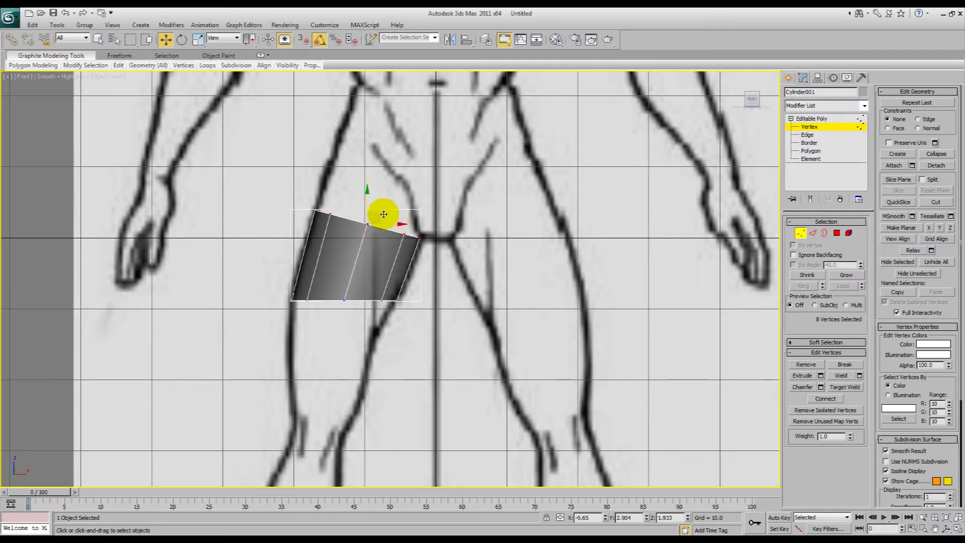
# - Rotate the tube's lower vertex ring slightly so it slopes down toward the inner thigh
pyautogui.scroll(2, 430, 290)
pyautogui.moveTo(433, 302); pyautogui.dragTo(452, 262, button='middle')
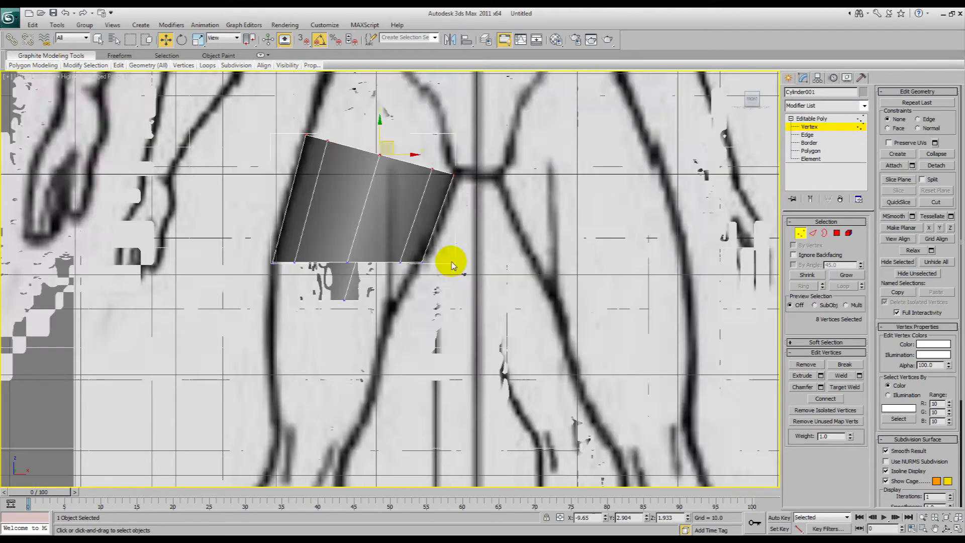
pyautogui.moveTo(454, 289); pyautogui.dragTo(159, 229)
pyautogui.press('e')
pyautogui.moveTo(384, 215); pyautogui.dragTo(362, 248)
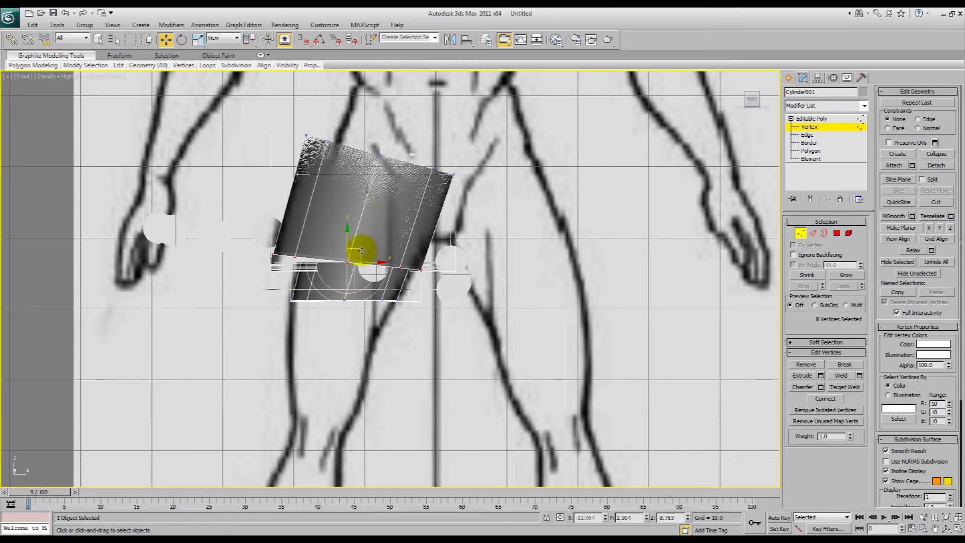
# - Extrude the tube's lower border down the thigh, rotate the new ring level and move it between the drawn thigh outlines
pyautogui.scroll(2, 385, 241)
pyautogui.press('3')
pyautogui.press('w')
pyautogui.click(397, 248)
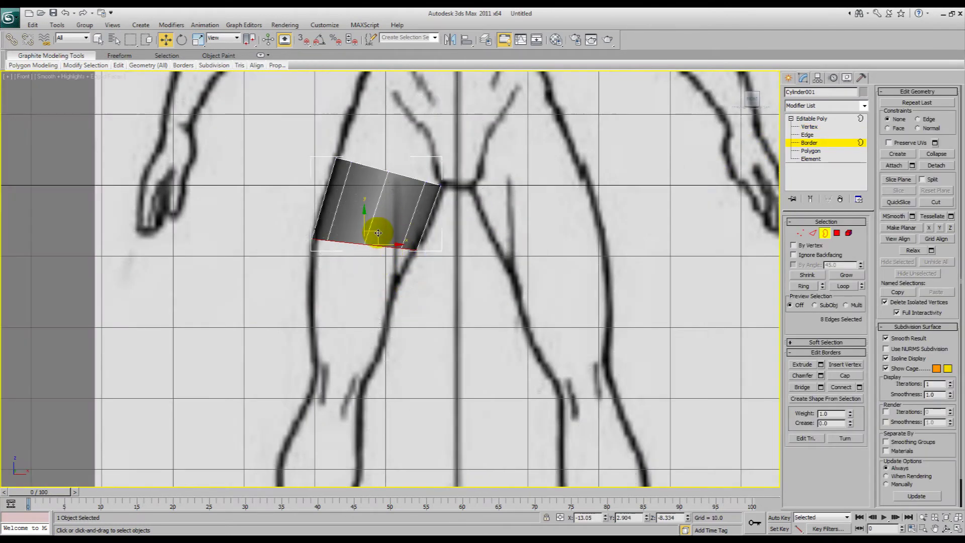
pyautogui.keyDown('shift'); pyautogui.moveTo(378, 232); pyautogui.dragTo(363, 280); pyautogui.keyUp('shift')
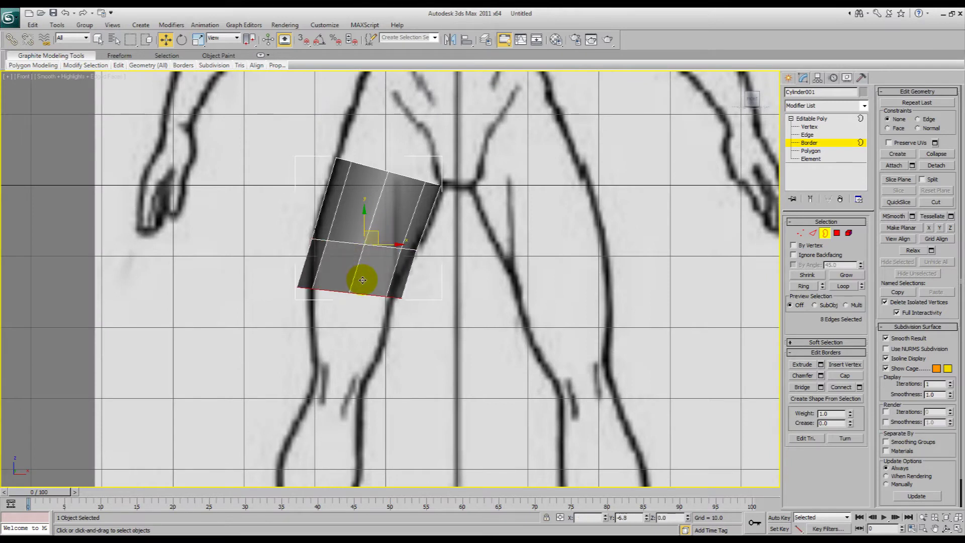
pyautogui.press('e')
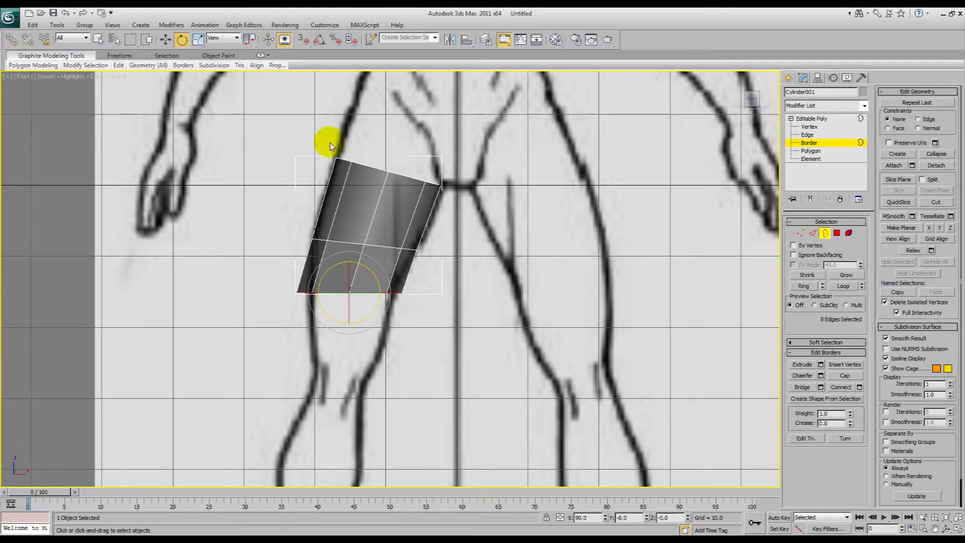
pyautogui.moveTo(256, 65)
pyautogui.press('w')
pyautogui.moveTo(363, 281); pyautogui.dragTo(383, 295)
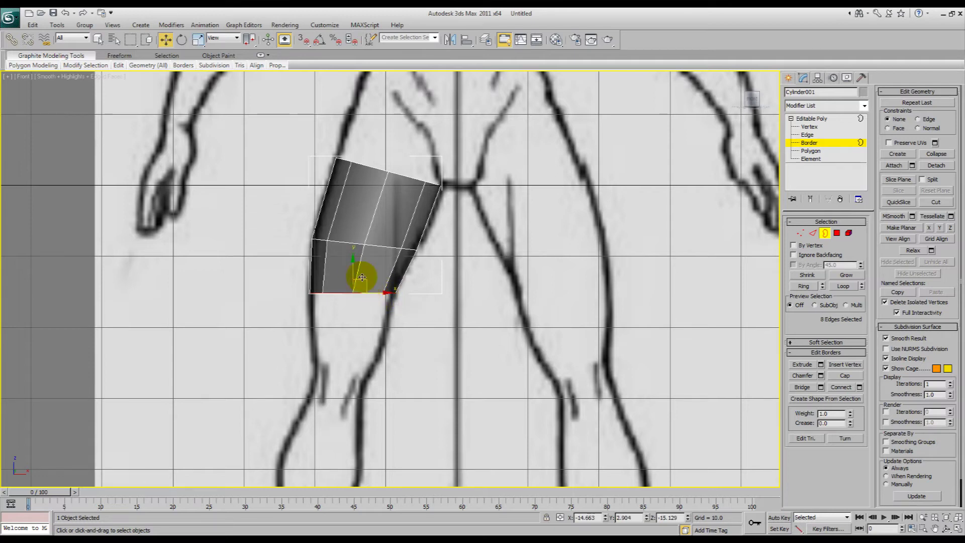
# - Extrude the border down to just above the knee, then rotate, move and scale it to fit the outline
pyautogui.keyDown('shift'); pyautogui.moveTo(354, 269); pyautogui.dragTo(360, 355); pyautogui.keyUp('shift')
pyautogui.press('e')
pyautogui.moveTo(376, 351); pyautogui.dragTo(387, 295, button='middle')
pyautogui.scroll(2, 387, 293)
pyautogui.moveTo(363, 344); pyautogui.dragTo(374, 357)
pyautogui.press('w')
pyautogui.moveTo(354, 354); pyautogui.dragTo(334, 367)
pyautogui.press('r')
# - Rotate and scale the vertex rings of the lower thigh so they follow the slope and width of the drawn leg
pyautogui.scroll(-3, 371, 334)
pyautogui.moveTo(401, 307); pyautogui.dragTo(415, 262, button='middle')
pyautogui.press('1')
pyautogui.moveTo(426, 256); pyautogui.dragTo(340, 232)
pyautogui.press('e')
pyautogui.moveTo(409, 231); pyautogui.dragTo(411, 237)
pyautogui.moveTo(434, 224); pyautogui.dragTo(329, 190)
pyautogui.moveTo(416, 197)
pyautogui.mouseDown()
pyautogui.moveTo(421, 207)
pyautogui.moveTo(398, 202)
pyautogui.mouseUp()
pyautogui.press('r')
pyautogui.moveTo(418, 234); pyautogui.dragTo(426, 224, button='middle')
pyautogui.moveTo(430, 250); pyautogui.dragTo(335, 221)
pyautogui.press('e')
pyautogui.moveTo(409, 218); pyautogui.dragTo(410, 219)
pyautogui.press('w')
# - Extrude the open lower border a short segment down into the knee and fit it to the outline
pyautogui.scroll(5, 409, 265)
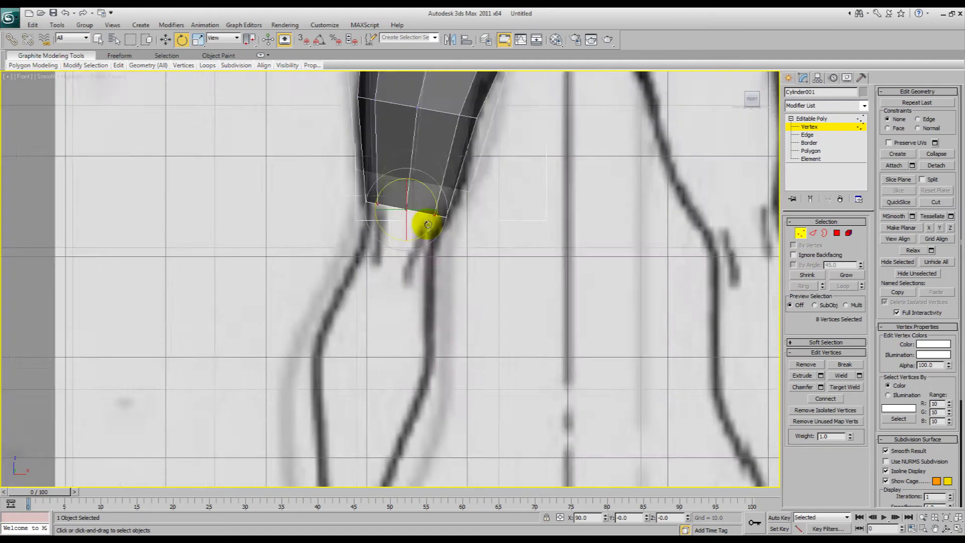
pyautogui.press('3')
pyautogui.click(425, 180)
pyautogui.keyDown('shift'); pyautogui.moveTo(426, 167); pyautogui.dragTo(415, 210); pyautogui.keyUp('shift')
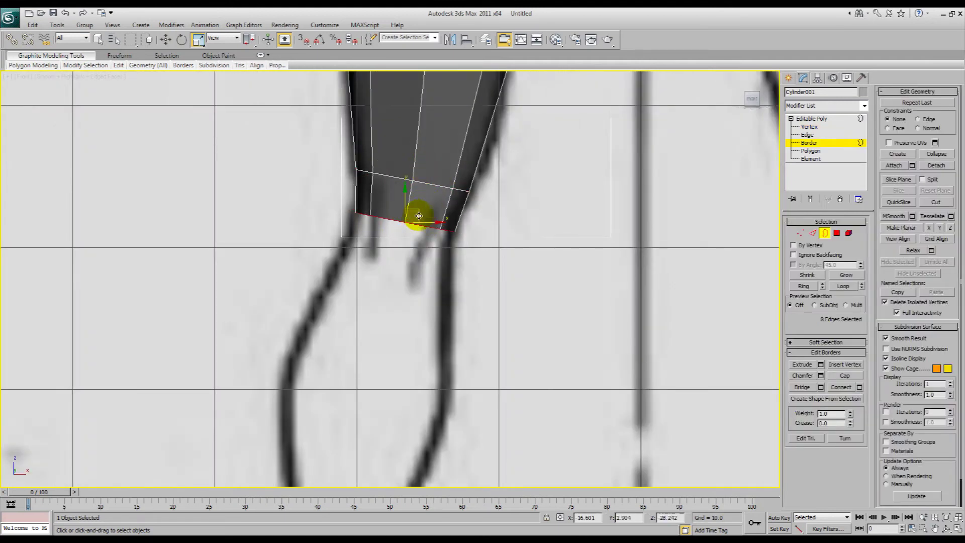
pyautogui.scroll(-4, 415, 212)
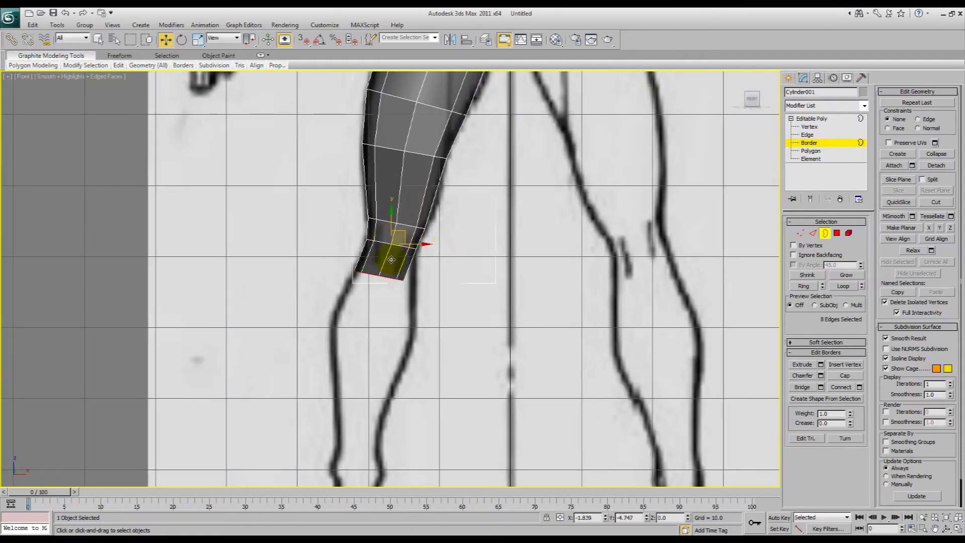
# - Extend the border from the knee through the calf to the lower shin and scale it to the drawn width
pyautogui.moveTo(388, 295); pyautogui.dragTo(400, 241, button='middle')
pyautogui.keyDown('shift'); pyautogui.moveTo(401, 242); pyautogui.dragTo(380, 364); pyautogui.keyUp('shift')
pyautogui.press('r')
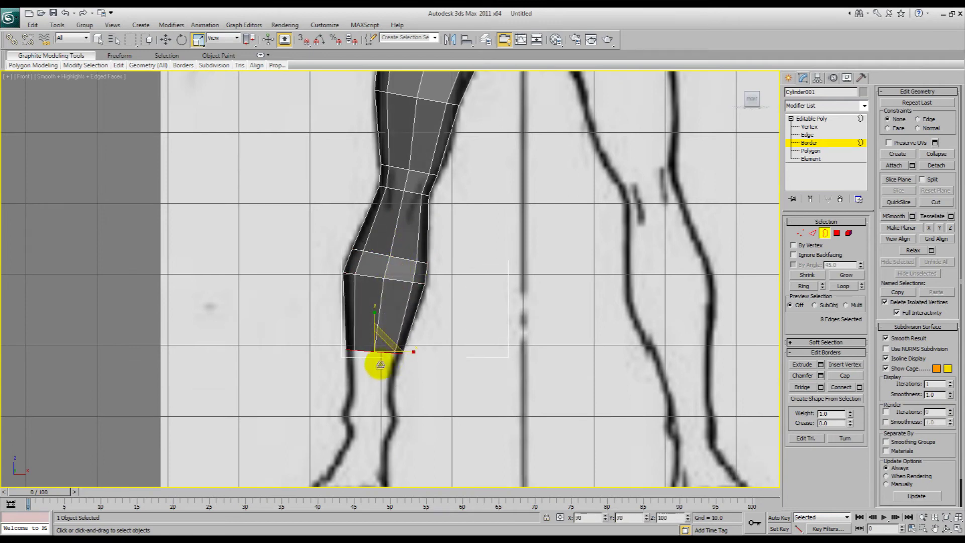
# - Select the vertex ring at the widest part of the calf and move, rotate and scale it to match the outline
pyautogui.press('1')
pyautogui.moveTo(439, 309); pyautogui.dragTo(310, 269)
pyautogui.press('e')
pyautogui.press('w')
pyautogui.moveTo(405, 263); pyautogui.dragTo(392, 274)
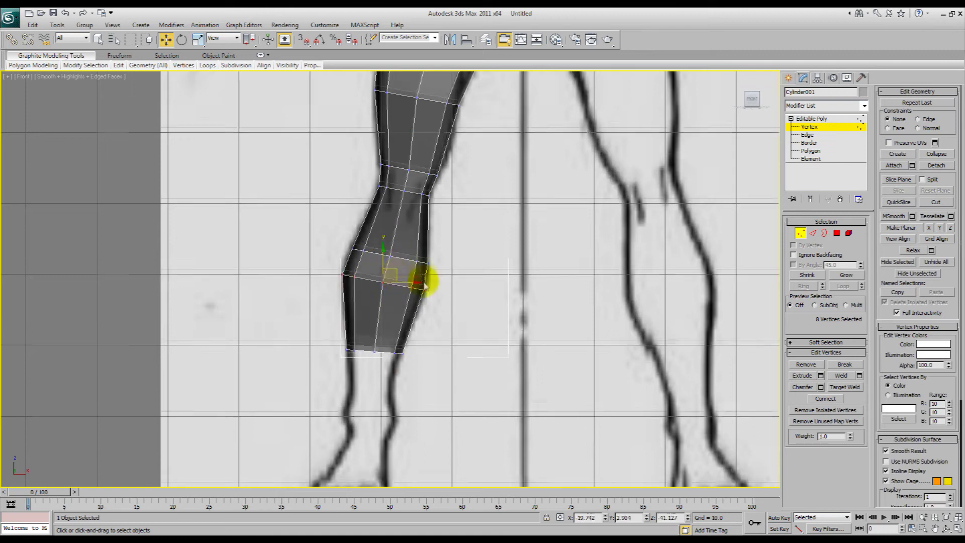
pyautogui.moveTo(425, 285); pyautogui.dragTo(424, 261, button='middle')
pyautogui.press('r')
pyautogui.moveTo(399, 244); pyautogui.dragTo(401, 248)
# - Extrude the lower border down to just above the ankle and scale it to the drawn ankle width
pyautogui.moveTo(409, 276); pyautogui.dragTo(410, 241, button='middle')
pyautogui.moveTo(420, 308); pyautogui.dragTo(381, 335)
pyautogui.press('3')
pyautogui.press('w')
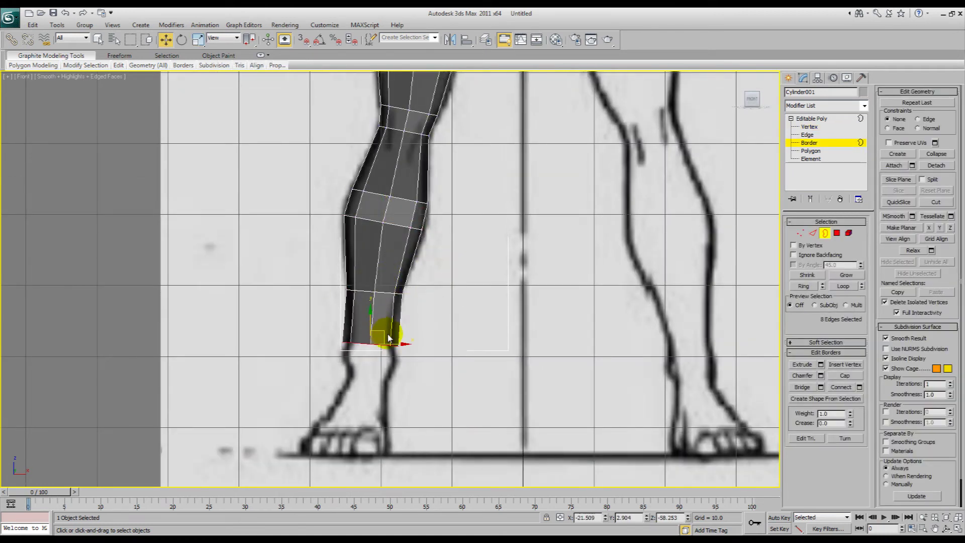
pyautogui.press('w')
pyautogui.scroll(-5, 381, 343)
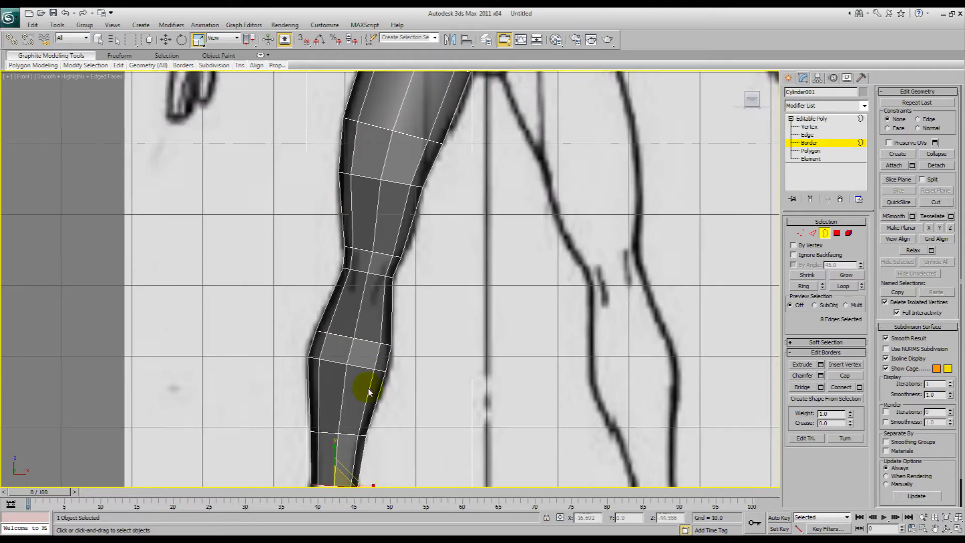
pyautogui.scroll(4, 387, 319)
# - In the Left view, select all the leg's vertices and move them back over the side figure's leg
pyautogui.press('l')
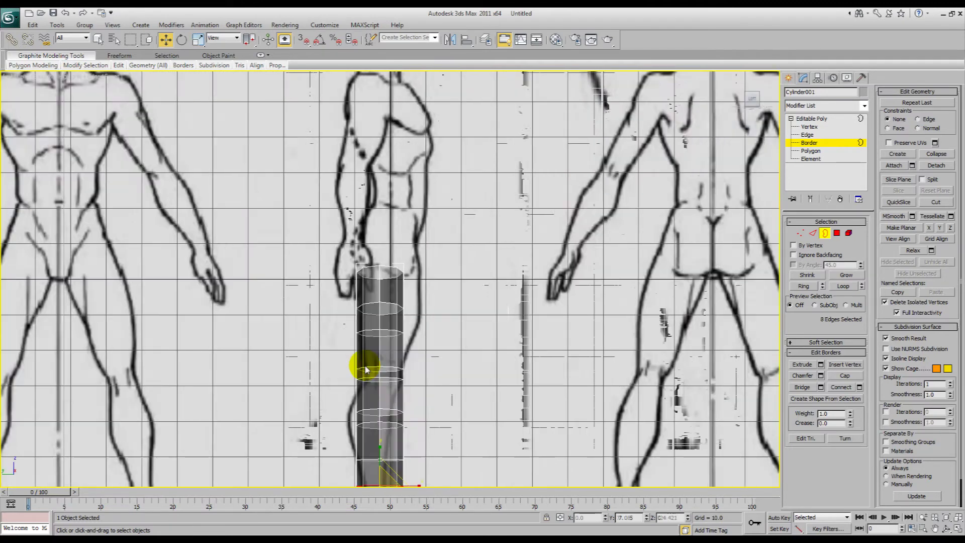
pyautogui.scroll(8, 365, 367)
pyautogui.press('r')
pyautogui.scroll(-6, 382, 222)
pyautogui.scroll(4, 394, 212)
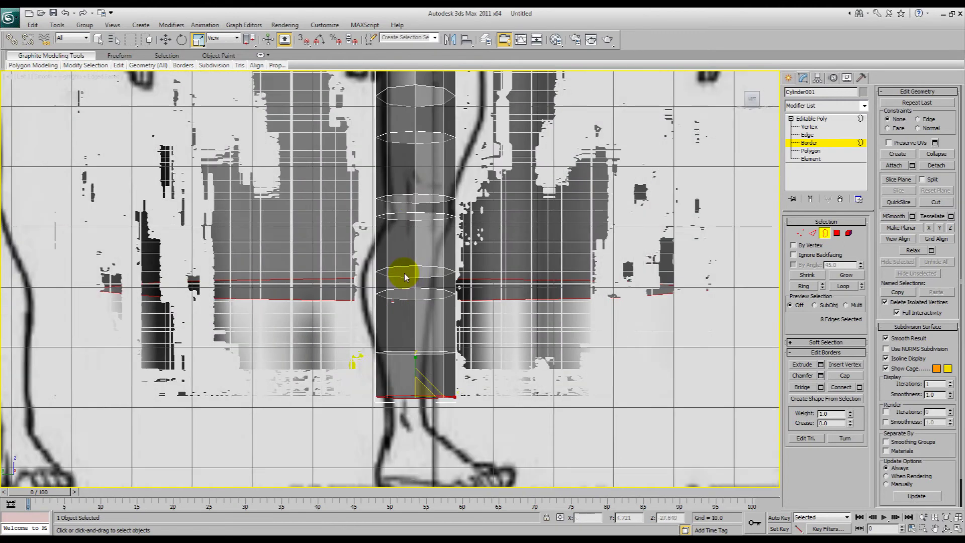
pyautogui.press('1')
pyautogui.scroll(4, 420, 296)
pyautogui.moveTo(430, 255); pyautogui.dragTo(403, 375, button='middle')
pyautogui.scroll(-4, 402, 375)
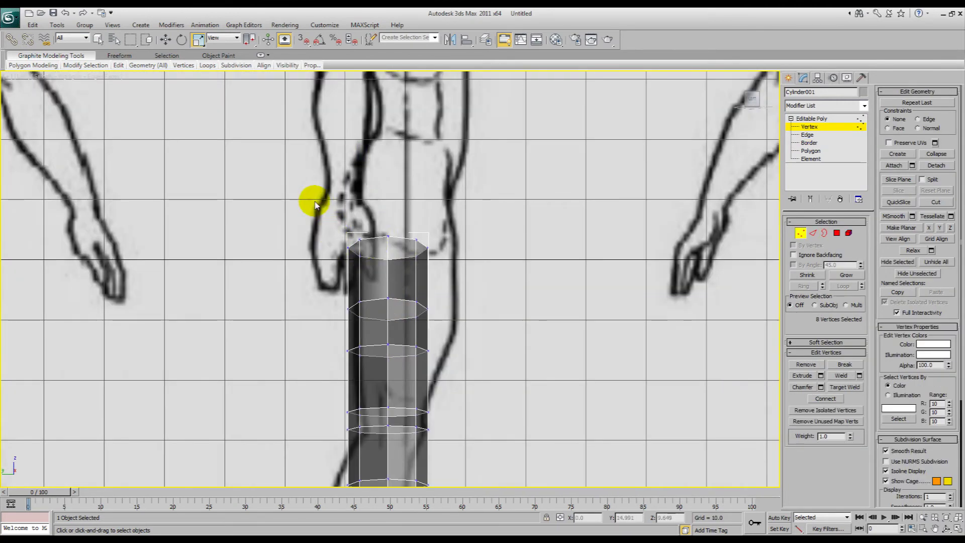
pyautogui.scroll(-5, 382, 291)
pyautogui.press('w')
pyautogui.moveTo(415, 330)
pyautogui.mouseDown()
pyautogui.moveTo(441, 336)
pyautogui.moveTo(377, 335)
pyautogui.moveTo(406, 336)
pyautogui.mouseUp()
pyautogui.press('w')
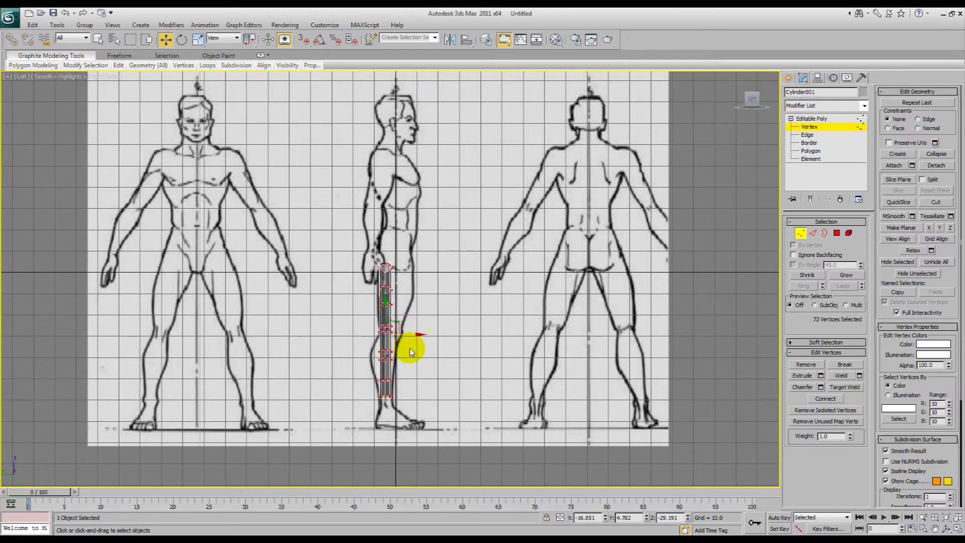
# - Select the lowest vertex ring in the side view and fit it to the drawn ankle
pyautogui.moveTo(410, 348); pyautogui.dragTo(408, 285, button='middle')
pyautogui.scroll(3, 403, 293)
pyautogui.moveTo(426, 335); pyautogui.dragTo(428, 251, button='middle')
pyautogui.moveTo(404, 371); pyautogui.dragTo(322, 332)
pyautogui.scroll(6, 323, 323)
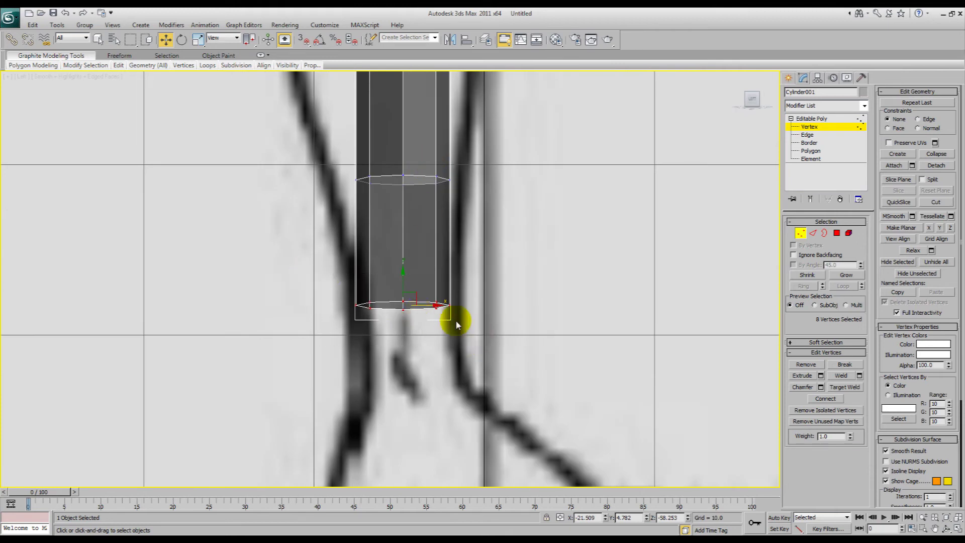
pyautogui.moveTo(439, 304); pyautogui.dragTo(444, 306)
pyautogui.scroll(-4, 443, 297)
# - Loop-select the vertex ring above the ankle, widen it and move it to match the lower calf's side profile
pyautogui.moveTo(445, 211); pyautogui.dragTo(446, 334, button='middle')
pyautogui.moveTo(430, 166); pyautogui.dragTo(429, 282, button='middle')
pyautogui.moveTo(455, 265); pyautogui.dragTo(454, 264)
pyautogui.moveTo(441, 226)
pyautogui.mouseDown(button='middle')
pyautogui.moveTo(430, 355)
pyautogui.moveTo(444, 217)
pyautogui.mouseUp(button='middle')
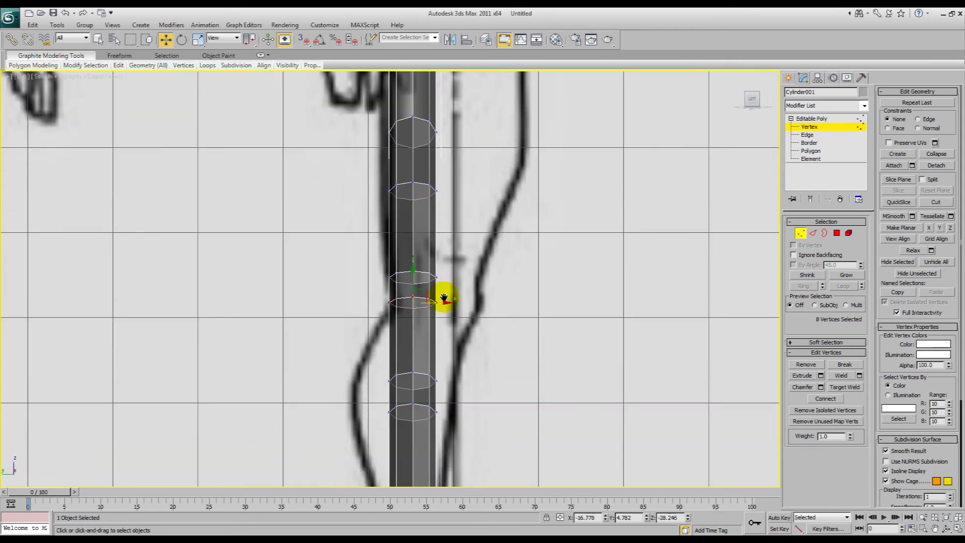
pyautogui.moveTo(442, 297); pyautogui.dragTo(427, 103, button='middle')
pyautogui.moveTo(388, 318); pyautogui.dragTo(402, 317)
pyautogui.scroll(4, 402, 318)
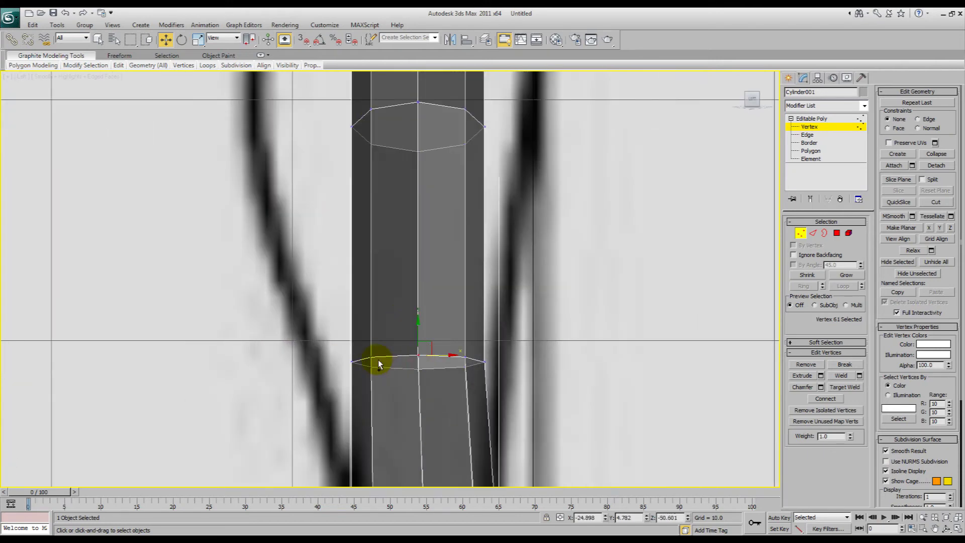
pyautogui.moveTo(78, 65)
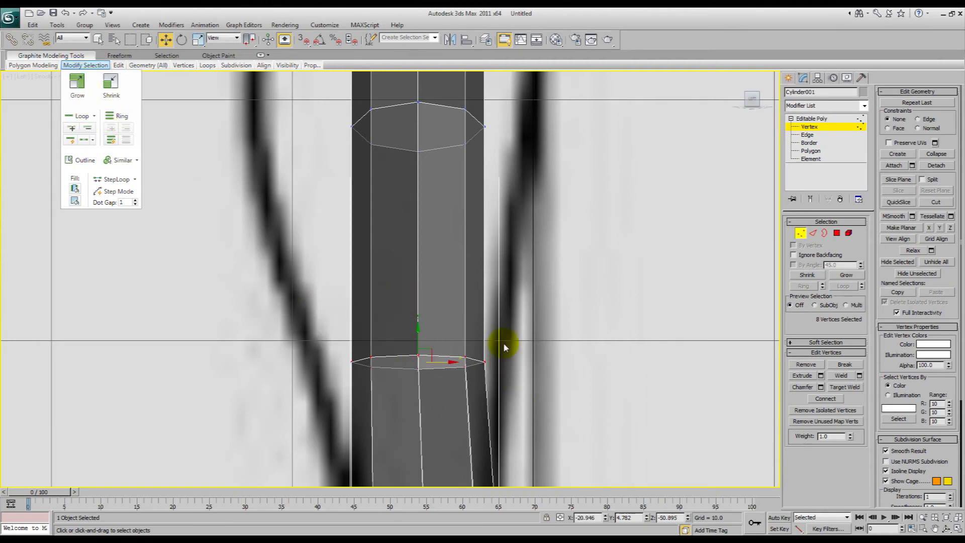
pyautogui.moveTo(476, 344); pyautogui.dragTo(434, 246, button='middle')
pyautogui.press('r')
pyautogui.moveTo(409, 264); pyautogui.dragTo(424, 265)
pyautogui.press('w')
pyautogui.scroll(-10, 403, 266)
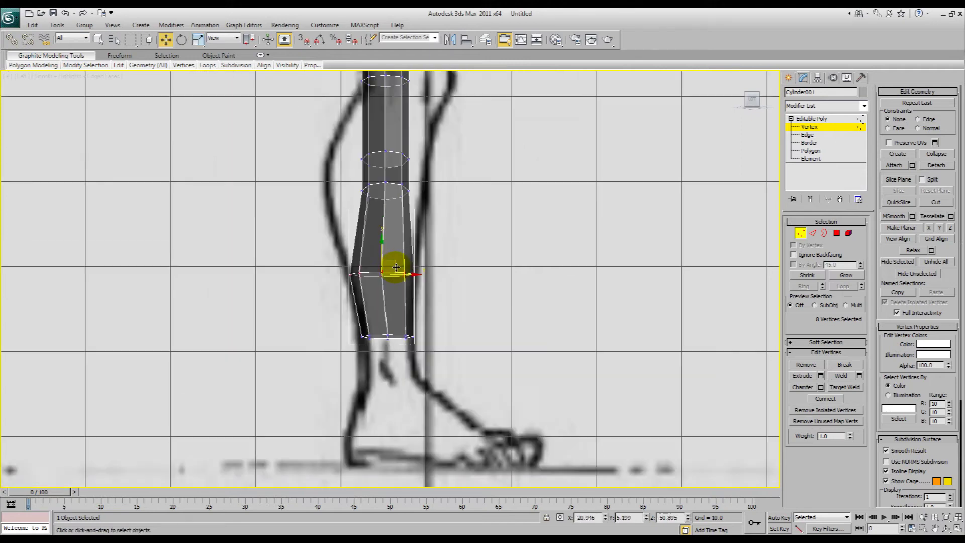
# - Scale and move the calf's vertex rings in the side view to fill the drawn calf profile
pyautogui.scroll(-3, 402, 324)
pyautogui.scroll(3, 416, 262)
pyautogui.moveTo(419, 247); pyautogui.dragTo(429, 283, button='middle')
pyautogui.press('r')
pyautogui.moveTo(420, 328)
pyautogui.mouseDown()
pyautogui.moveTo(346, 301)
pyautogui.moveTo(424, 314)
pyautogui.mouseUp()
pyautogui.press('w')
pyautogui.press('r')
pyautogui.moveTo(429, 281); pyautogui.dragTo(430, 311, button='middle')
# - Scale and shift the vertex rings around the knee to fit the side profile of the leg
pyautogui.moveTo(430, 329); pyautogui.dragTo(349, 301)
pyautogui.press('w')
pyautogui.moveTo(420, 320); pyautogui.dragTo(470, 265)
pyautogui.moveTo(470, 266); pyautogui.dragTo(412, 297, button='middle')
pyautogui.moveTo(406, 294); pyautogui.dragTo(429, 282)
pyautogui.press('w')
pyautogui.moveTo(396, 283); pyautogui.dragTo(416, 284)
pyautogui.press('r')
pyautogui.press('w')
# - Select the mid-thigh vertex ring, move it forward and widen it to the side figure's thigh outline
pyautogui.moveTo(316, 215); pyautogui.dragTo(409, 243)
pyautogui.moveTo(431, 230); pyautogui.dragTo(420, 301, button='middle')
pyautogui.moveTo(420, 304); pyautogui.dragTo(326, 168)
pyautogui.moveTo(384, 247); pyautogui.dragTo(414, 247)
pyautogui.moveTo(485, 297); pyautogui.dragTo(484, 297)
pyautogui.moveTo(463, 274); pyautogui.dragTo(474, 296, button='middle')
# - Scale the upper-thigh ring and the top ring out to the full depth of the drawn thigh
pyautogui.moveTo(358, 251); pyautogui.dragTo(426, 285)
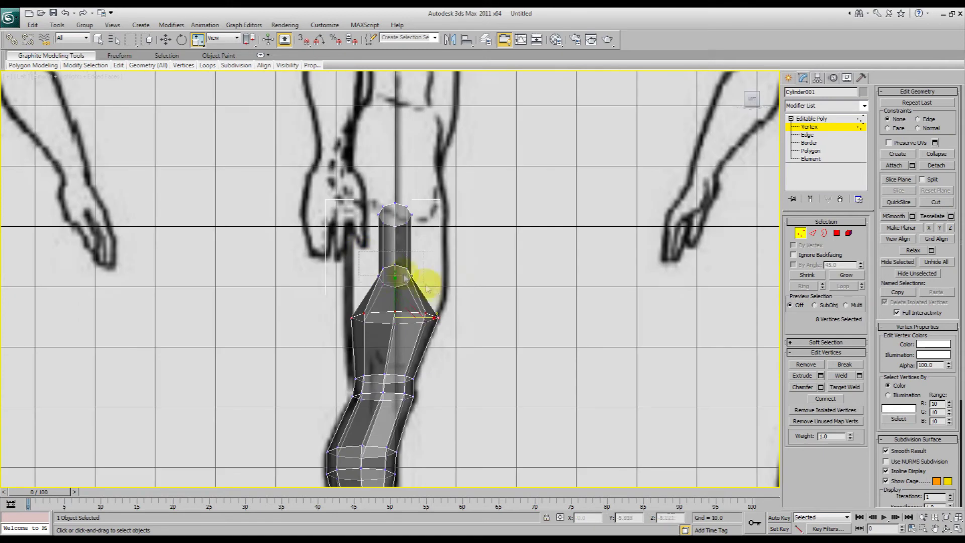
pyautogui.moveTo(498, 277); pyautogui.dragTo(507, 276)
pyautogui.moveTo(446, 232); pyautogui.dragTo(365, 192)
pyautogui.moveTo(427, 215); pyautogui.dragTo(501, 224)
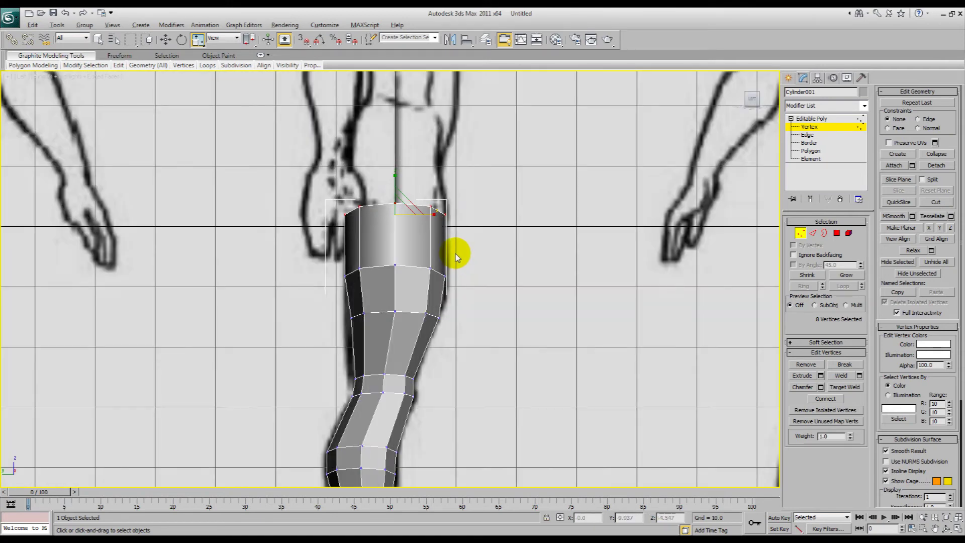
# - Turn off the leg's see-through display and show it in the Perspective view without edged faces
pyautogui.hotkey('alt', 'x')
pyautogui.press('l')
pyautogui.keyDown('alt'); pyautogui.moveTo(411, 255); pyautogui.dragTo(439, 312, button='middle'); pyautogui.keyUp('alt')
pyautogui.press('p')
pyautogui.scroll(-2, 390, 271)
pyautogui.scroll(-3, 370, 276)
pyautogui.press('F4')
pyautogui.scroll(4, 411, 310)
# - In wireframe display, scale and slightly shift the vertices at the back of the calf, then restore shading
pyautogui.press('F3')
pyautogui.press('w')
pyautogui.moveTo(340, 390); pyautogui.dragTo(378, 426)
pyautogui.press('r')
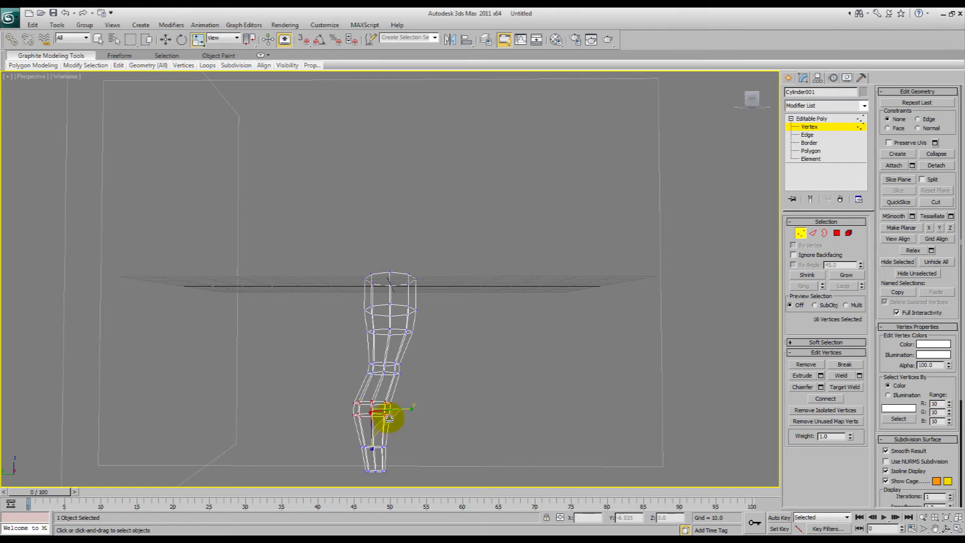
pyautogui.moveTo(340, 398); pyautogui.dragTo(366, 430)
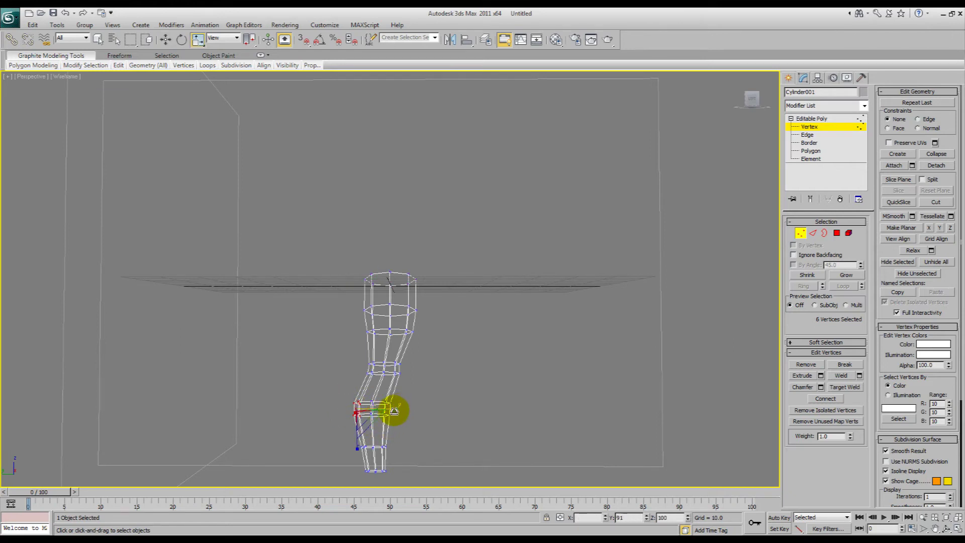
pyautogui.press('w')
pyautogui.moveTo(342, 410); pyautogui.dragTo(344, 409)
pyautogui.press('F3')
pyautogui.moveTo(395, 306)
pyautogui.keyDown('alt'); pyautogui.mouseDown(button='middle')
pyautogui.moveTo(409, 327)
pyautogui.moveTo(427, 311)
pyautogui.mouseUp(button='middle'); pyautogui.keyUp('alt')
# - Select the whole leg element, apply Auto Smooth to its polygons and leave sub-object editing
pyautogui.click(811, 159)
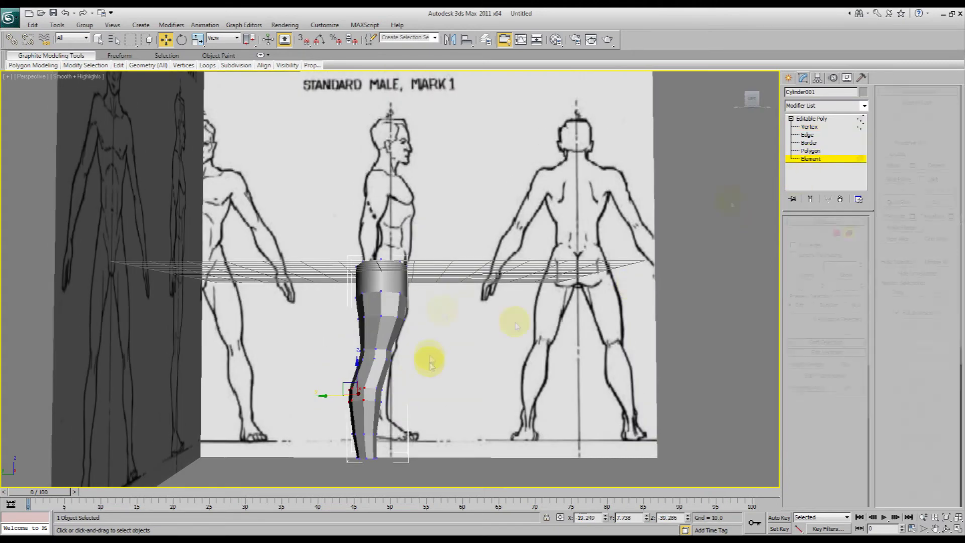
pyautogui.click(380, 371)
pyautogui.click(885, 405)
pyautogui.moveTo(589, 364); pyautogui.dragTo(577, 347, button='middle')
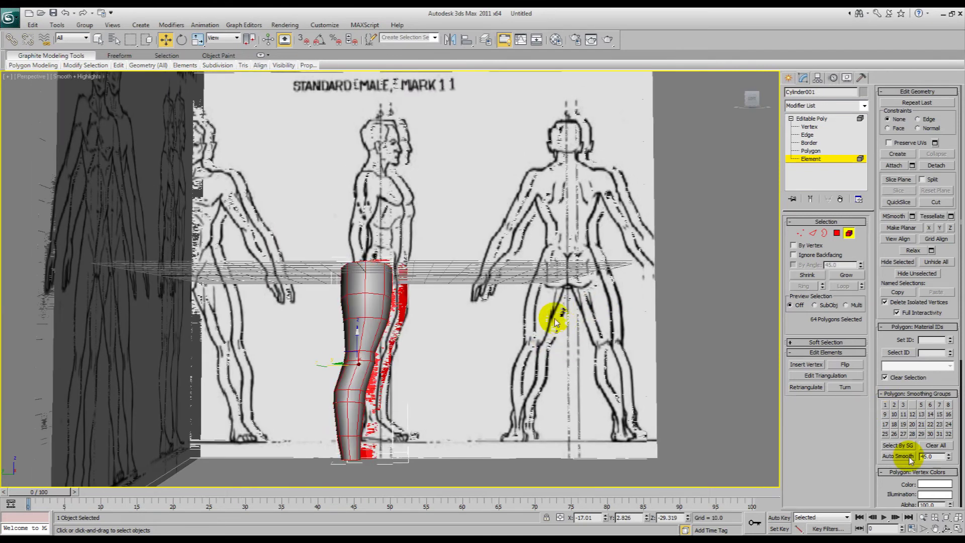
pyautogui.click(814, 119)
pyautogui.keyDown('alt'); pyautogui.moveTo(463, 299); pyautogui.dragTo(427, 310, button='middle'); pyautogui.keyUp('alt')
pyautogui.press('F4')
# - Add a Symmetry modifier to the leg with Flip enabled on the X mirror axis
pyautogui.press('w')
pyautogui.click(824, 105)
pyautogui.scroll(-10, 829, 366)
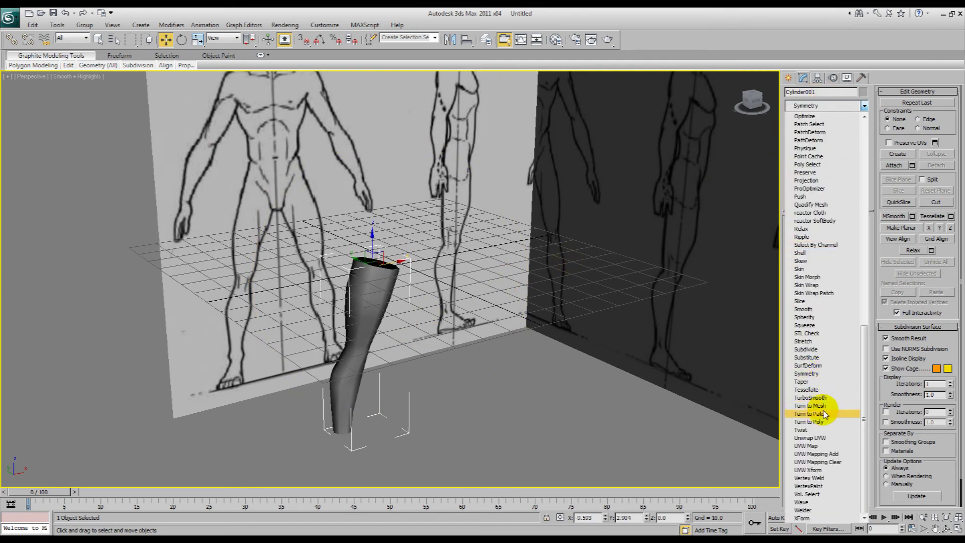
pyautogui.click(814, 373)
pyautogui.click(810, 251)
# - In the Front view, select the Symmetry modifier's mirror and move it along X toward the body's centre line
pyautogui.keyDown('alt'); pyautogui.moveTo(478, 273); pyautogui.dragTo(429, 254, button='middle'); pyautogui.keyUp('alt')
pyautogui.press('f')
pyautogui.scroll(5, 432, 258)
pyautogui.press('F3')
pyautogui.press('F3')
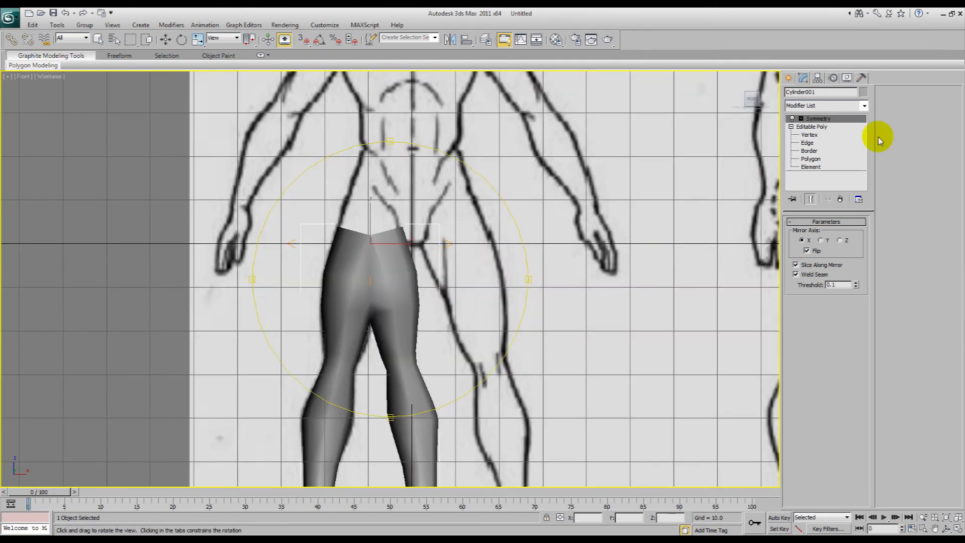
pyautogui.click(800, 118)
pyautogui.click(823, 128)
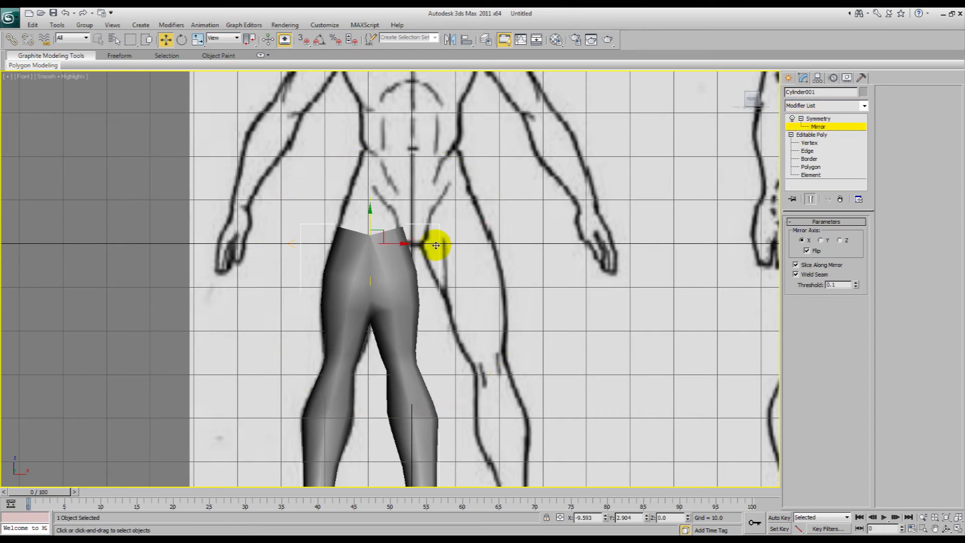
pyautogui.moveTo(396, 243); pyautogui.dragTo(424, 243)
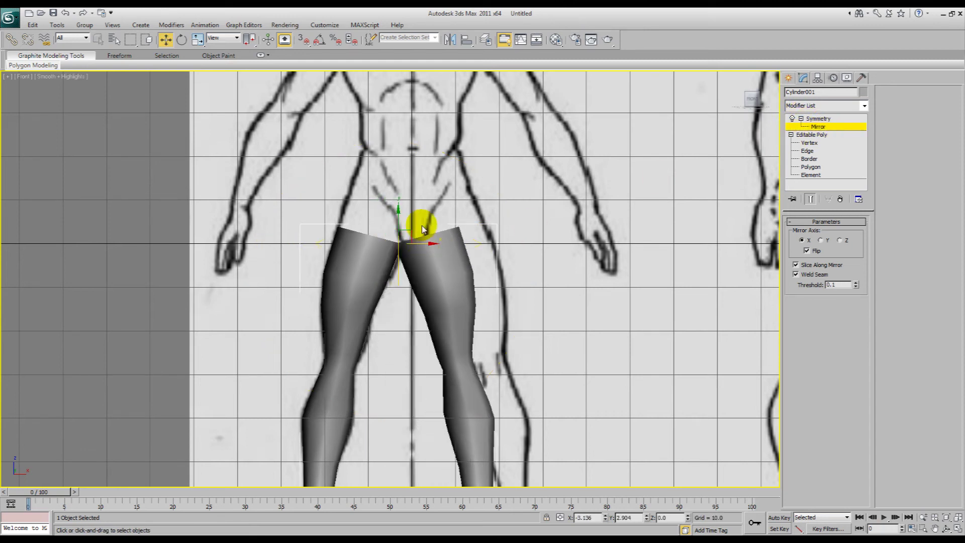
# - Set the mirror's X position to 0 and check both legs in perspective
pyautogui.doubleClick(592, 517)
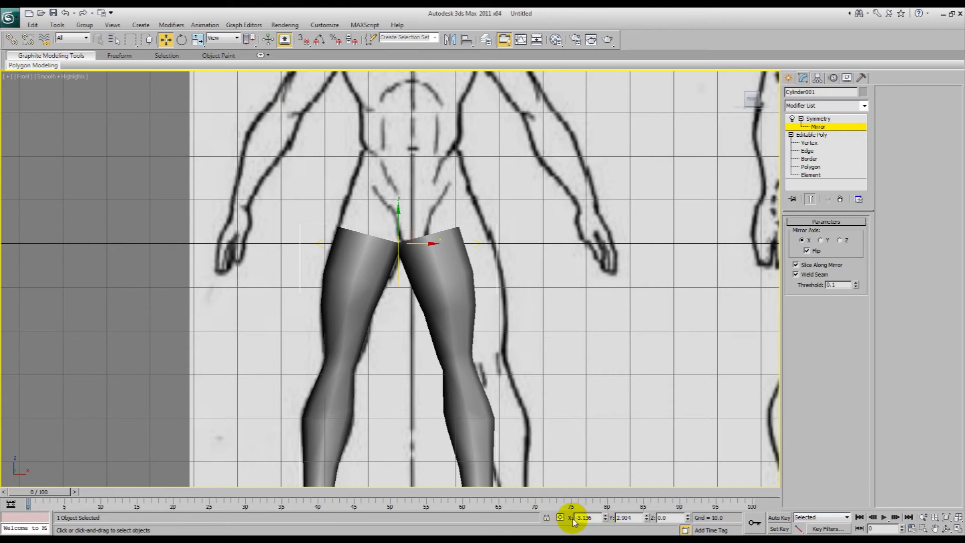
pyautogui.rightClick(585, 518)
pyautogui.press('Escape')
pyautogui.write('0')
pyautogui.press('Return')
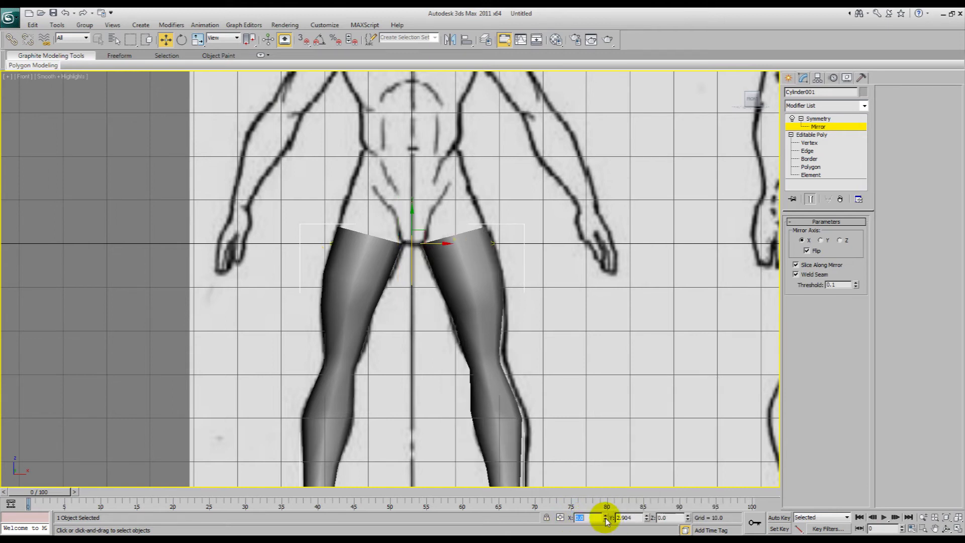
pyautogui.scroll(-3, 491, 345)
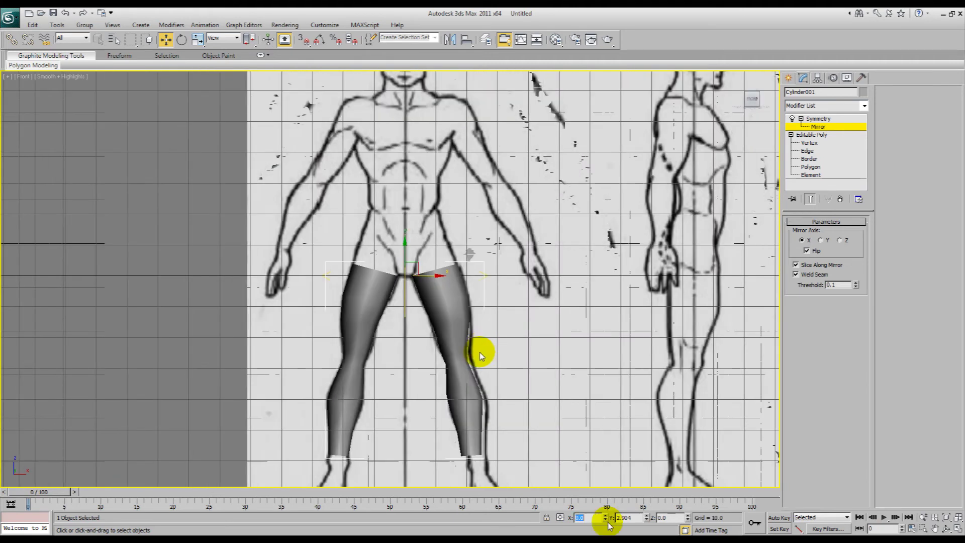
pyautogui.scroll(3, 480, 356)
pyautogui.moveTo(394, 267)
pyautogui.keyDown('alt'); pyautogui.mouseDown(button='middle')
pyautogui.moveTo(429, 266)
pyautogui.moveTo(444, 236)
pyautogui.moveTo(441, 301)
pyautogui.moveTo(409, 291)
pyautogui.moveTo(521, 283)
pyautogui.moveTo(436, 272)
pyautogui.moveTo(233, 280)
pyautogui.moveTo(390, 280)
pyautogui.moveTo(439, 320)
pyautogui.moveTo(405, 338)
pyautogui.moveTo(415, 401)
pyautogui.mouseUp(button='middle'); pyautogui.keyUp('alt')
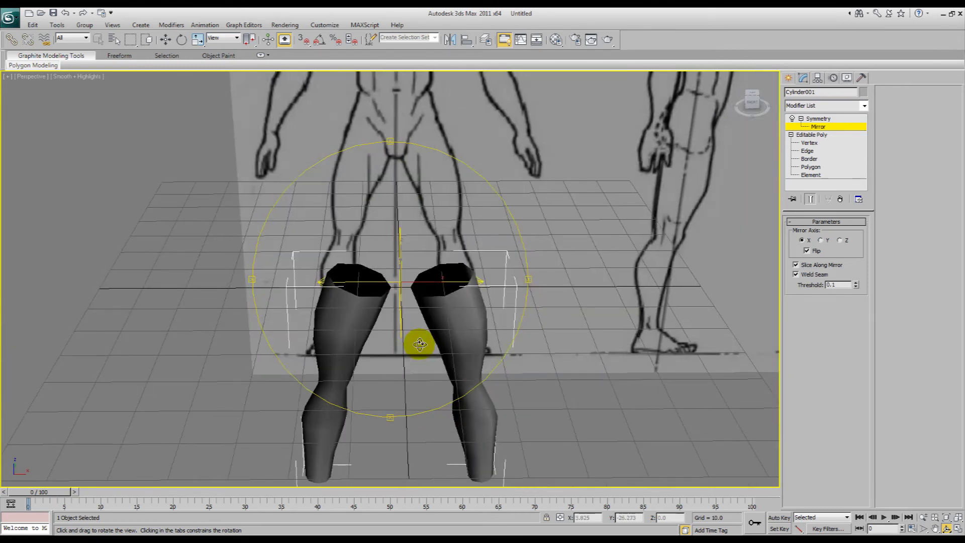
# - Exit the Symmetry mirror, go to the leg's Border level in the Front view and show the mirrored end result
pyautogui.press('f')
pyautogui.hotkey('shift', 'z')
pyautogui.press('w')
pyautogui.click(804, 122)
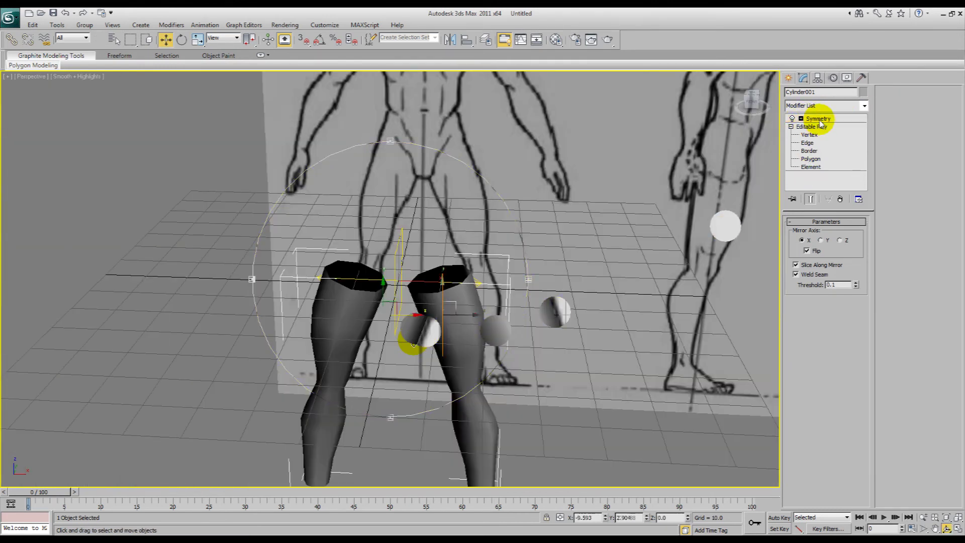
pyautogui.press('f')
pyautogui.click(809, 151)
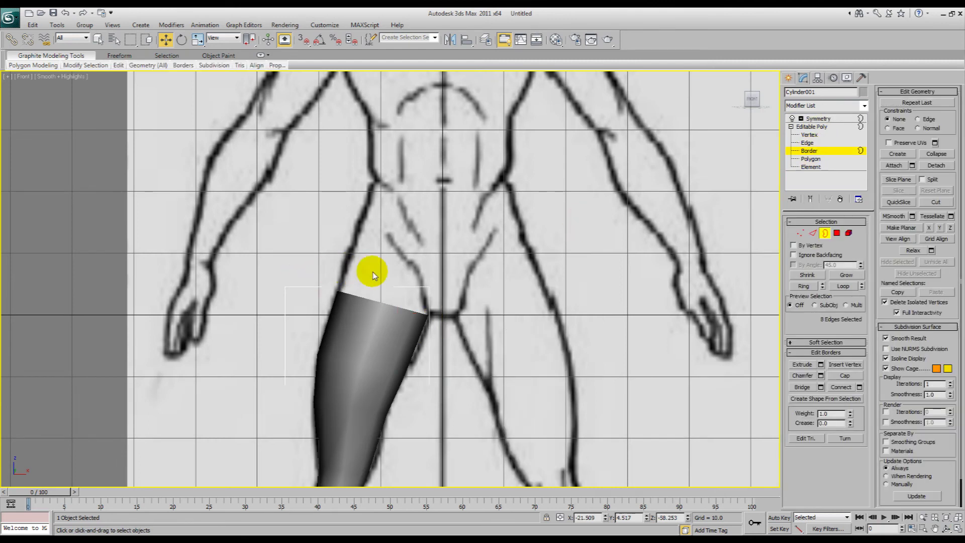
pyautogui.click(811, 200)
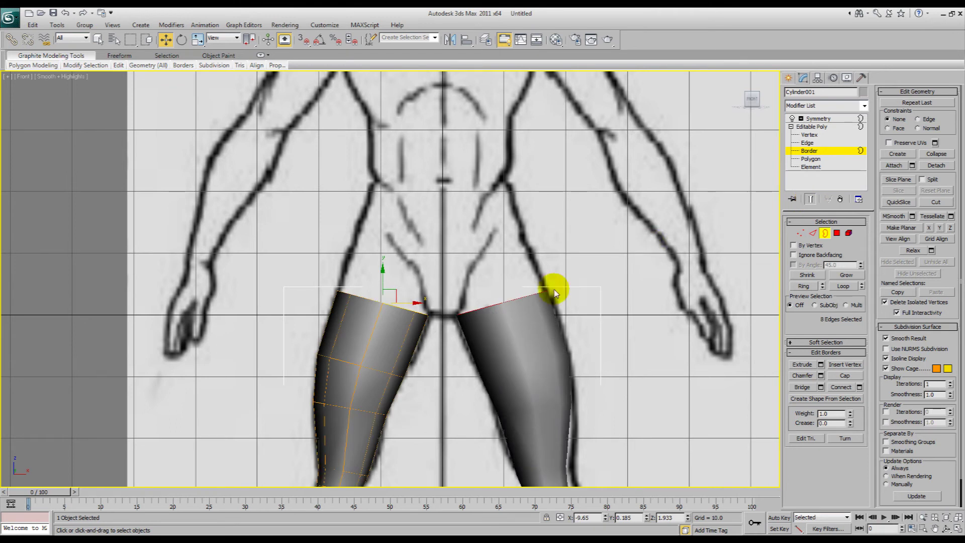
# - Extend the thigh's open top border upward with new polygons and rotate it to follow the slanted hip crease
pyautogui.moveTo(404, 302); pyautogui.dragTo(403, 286, button='middle')
pyautogui.keyDown('shift'); pyautogui.moveTo(394, 275); pyautogui.dragTo(414, 226); pyautogui.keyUp('shift')
pyautogui.press('e')
pyautogui.scroll(4, 439, 287)
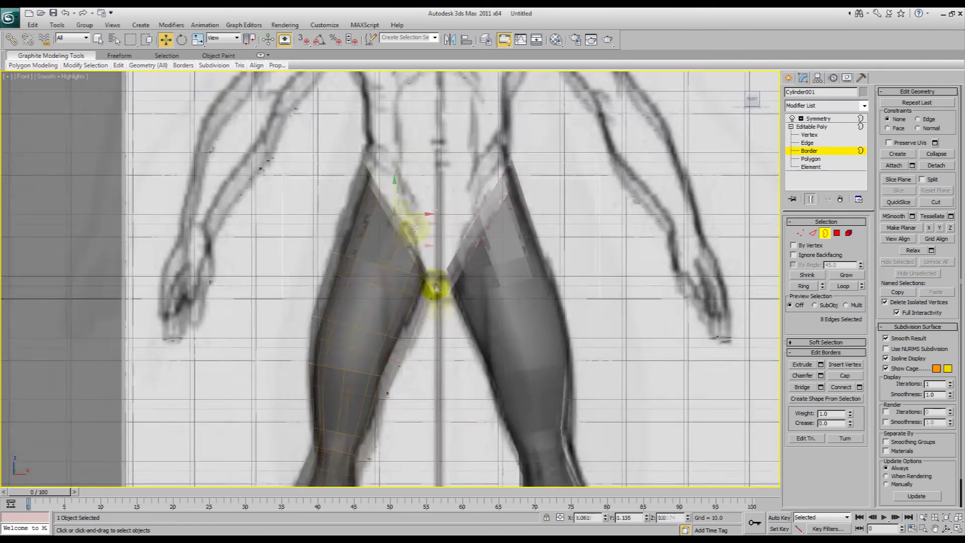
# - Move the inner vertices of the thigh's new upper border to fit the groin lines of the front blueprint
pyautogui.press('1')
pyautogui.moveTo(394, 258); pyautogui.dragTo(430, 306)
pyautogui.moveTo(421, 273); pyautogui.dragTo(415, 278)
pyautogui.moveTo(342, 201); pyautogui.dragTo(366, 184)
pyautogui.click(409, 245)
pyautogui.scroll(-4, 409, 246)
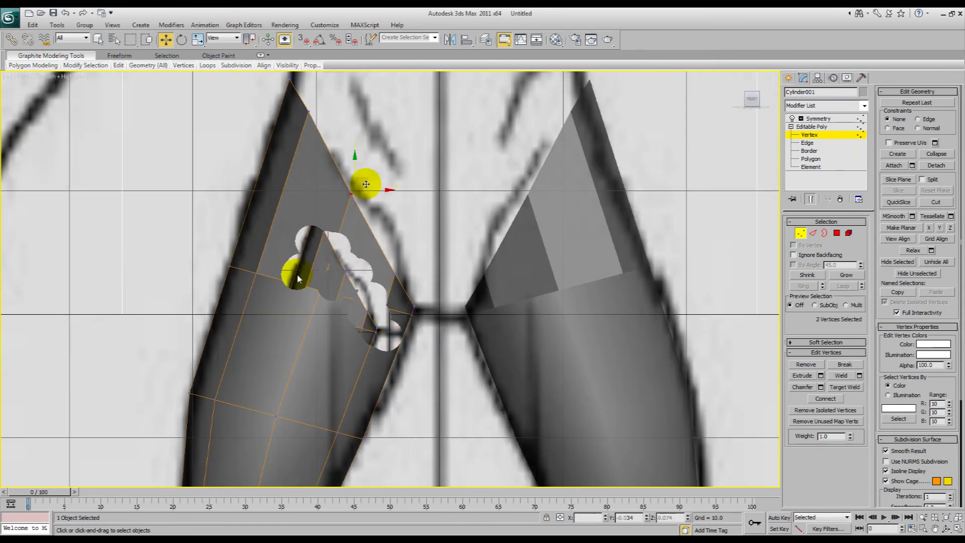
# - Select the lengthwise edges of the new hip section and connect them to add an edge loop
pyautogui.scroll(4, 353, 319)
pyautogui.press('2')
pyautogui.moveTo(155, 237); pyautogui.dragTo(266, 307)
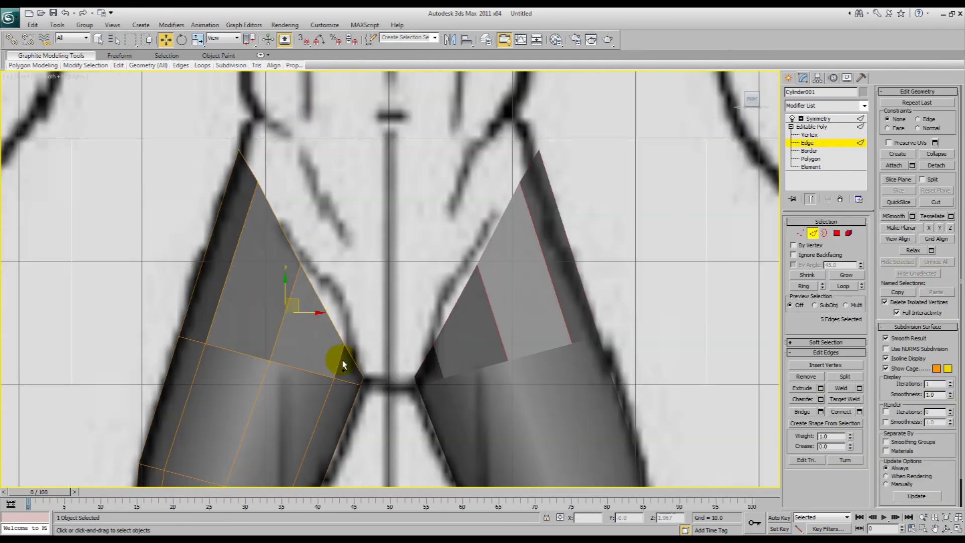
pyautogui.moveTo(369, 376); pyautogui.dragTo(402, 296, button='middle')
pyautogui.scroll(4, 402, 295)
pyautogui.keyDown('ctrl'); pyautogui.click(392, 362); pyautogui.keyUp('ctrl')
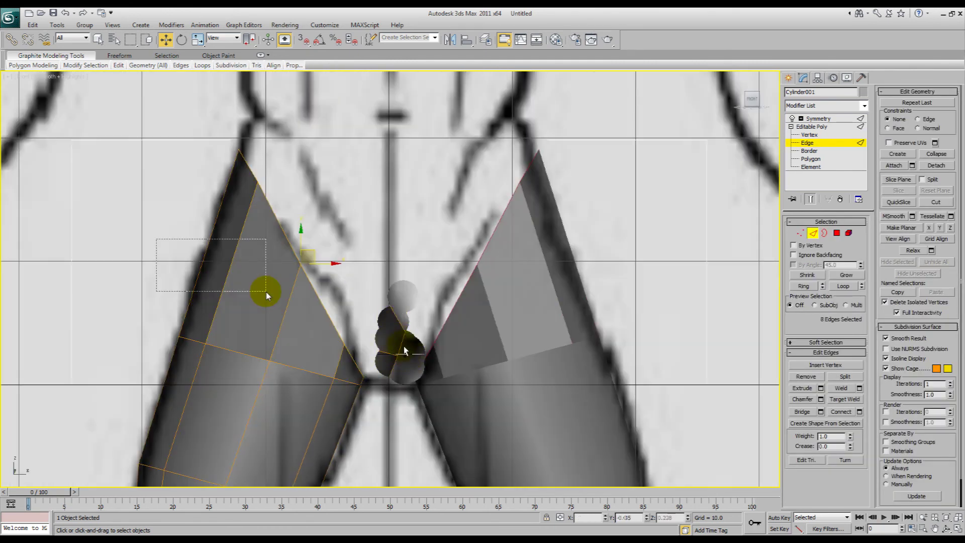
pyautogui.click(842, 411)
# - Select the vertices of the added hip loop and shift them slightly outward to match the hip outline
pyautogui.scroll(5, 420, 329)
pyautogui.moveTo(420, 328)
pyautogui.mouseDown(button='middle')
pyautogui.moveTo(429, 278)
pyautogui.moveTo(402, 287)
pyautogui.moveTo(375, 279)
pyautogui.mouseUp(button='middle')
pyautogui.scroll(-5, 429, 279)
pyautogui.press('1')
pyautogui.moveTo(198, 220); pyautogui.dragTo(249, 254)
pyautogui.keyDown('ctrl'); pyautogui.moveTo(269, 285); pyautogui.dragTo(305, 311); pyautogui.keyUp('ctrl')
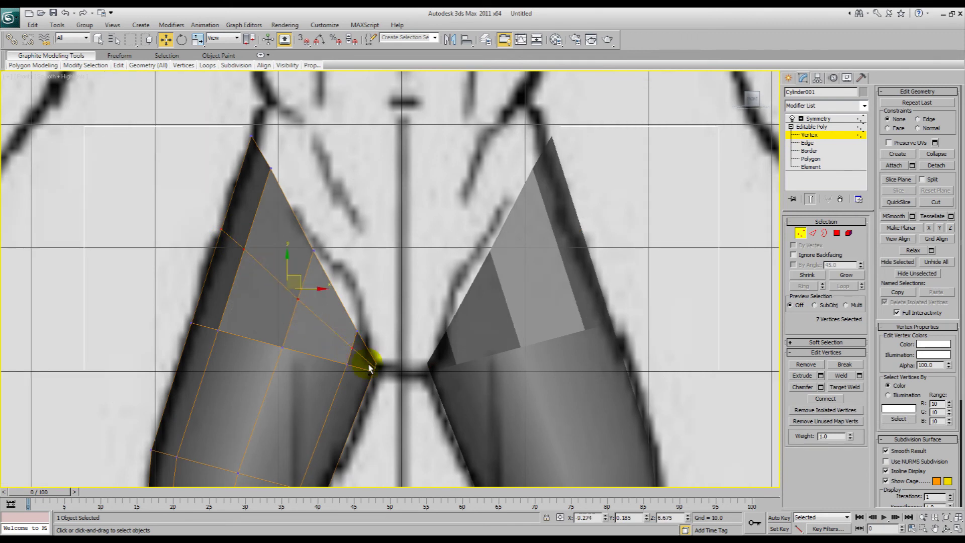
pyautogui.press('r')
pyautogui.press('w')
pyautogui.moveTo(300, 281); pyautogui.dragTo(298, 281)
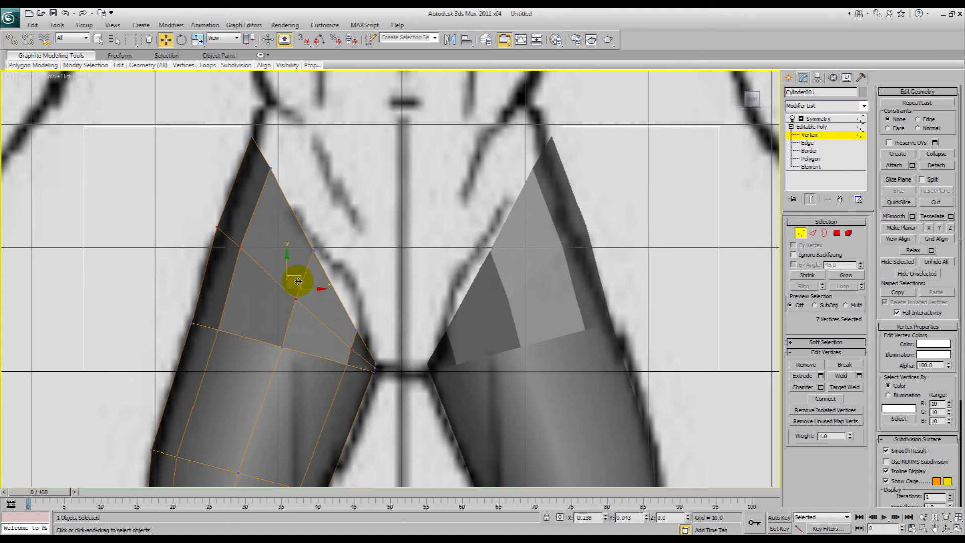
# - Select the outer and middle vertices of the loop below and shift them slightly outward toward the thigh outline
pyautogui.moveTo(168, 308); pyautogui.dragTo(282, 378)
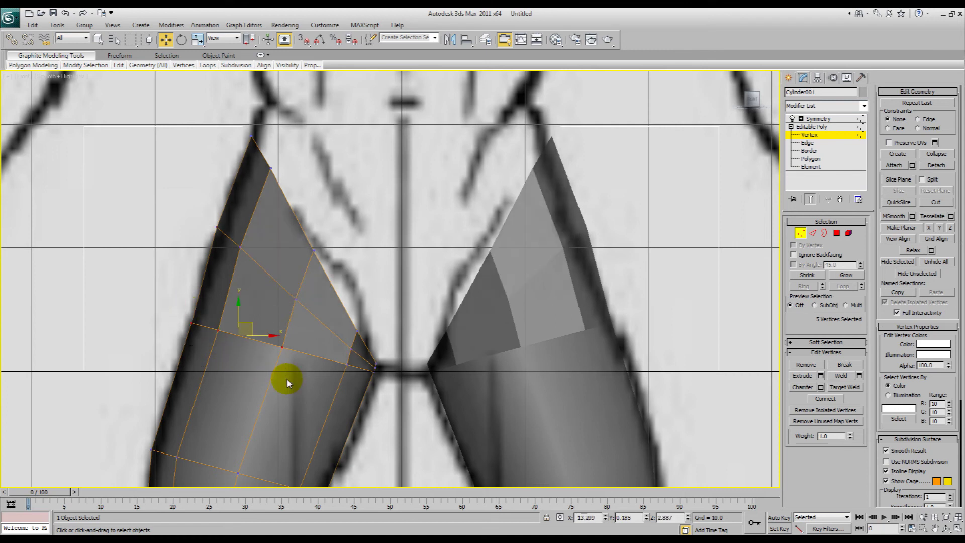
pyautogui.press('r')
pyautogui.press('w')
pyautogui.moveTo(266, 327); pyautogui.dragTo(259, 333)
pyautogui.moveTo(335, 240); pyautogui.dragTo(317, 294, button='middle')
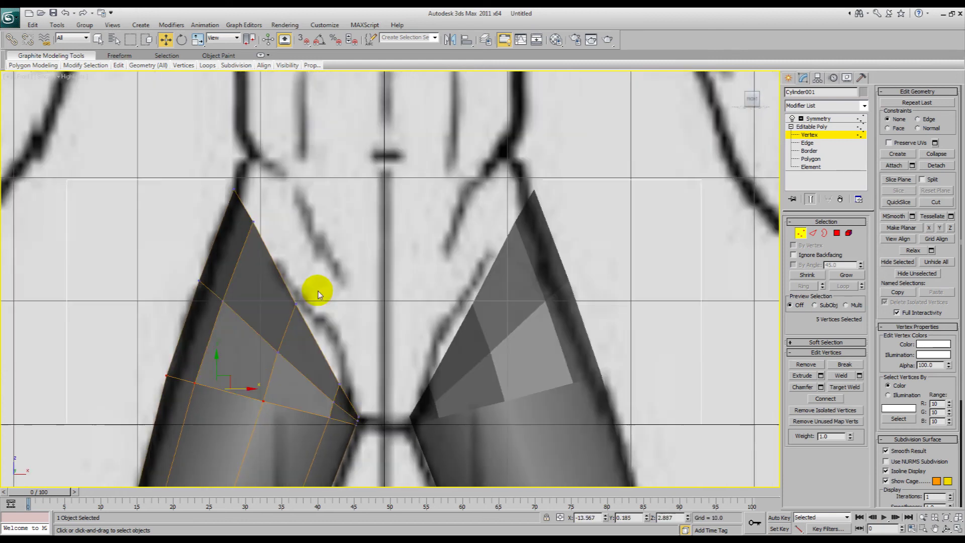
# - Collapse the whole modifier stack so both legs become one Editable Poly
pyautogui.scroll(-3, 327, 286)
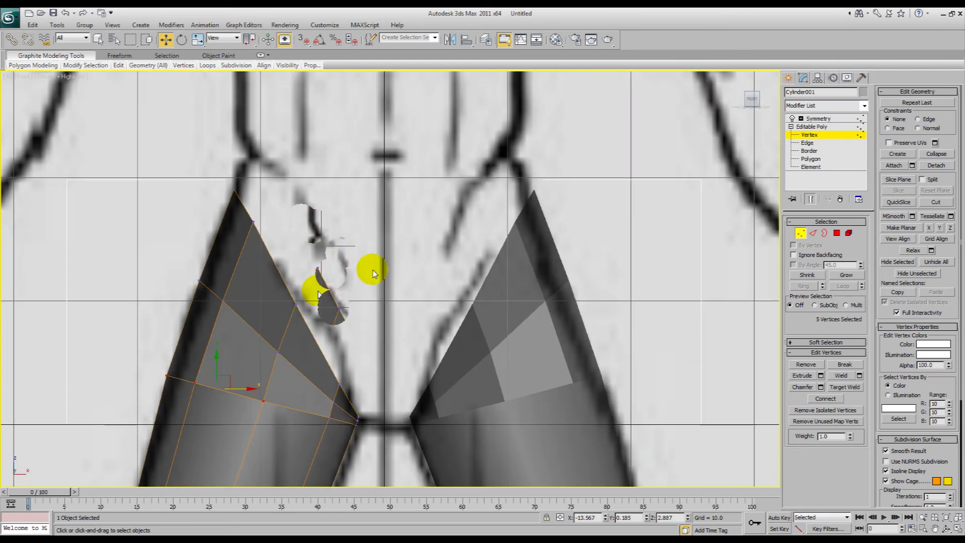
pyautogui.click(822, 127)
pyautogui.rightClick(822, 128)
pyautogui.click(867, 228)
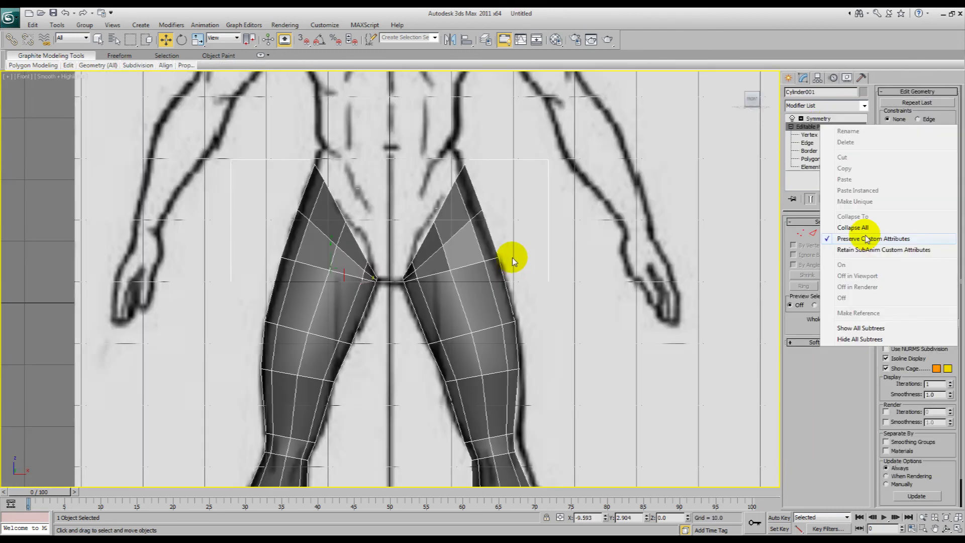
# - Select the facing inner border edges at the top of both legs and bridge them with 2 segments
pyautogui.keyDown('alt'); pyautogui.moveTo(426, 273); pyautogui.dragTo(456, 296, button='middle'); pyautogui.keyUp('alt')
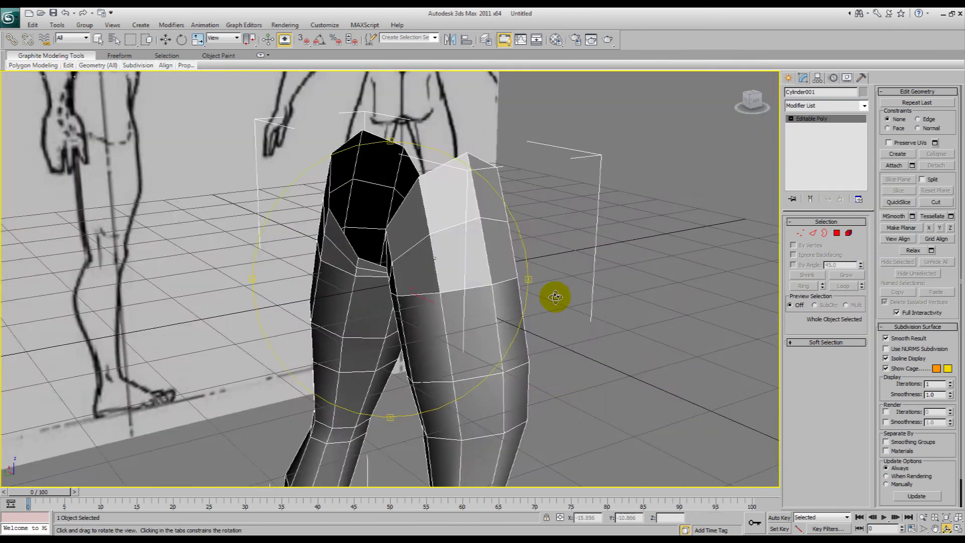
pyautogui.keyDown('alt'); pyautogui.moveTo(555, 297); pyautogui.dragTo(428, 322, button='middle'); pyautogui.keyUp('alt')
pyautogui.scroll(4, 420, 294)
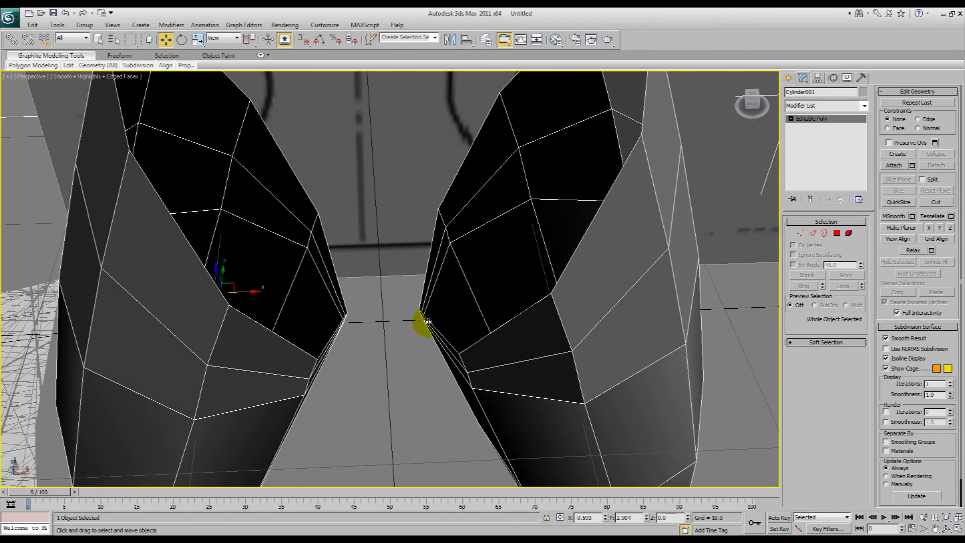
pyautogui.press('2')
pyautogui.click(333, 259)
pyautogui.keyDown('alt'); pyautogui.moveTo(361, 284); pyautogui.dragTo(392, 342, button='middle'); pyautogui.keyUp('alt')
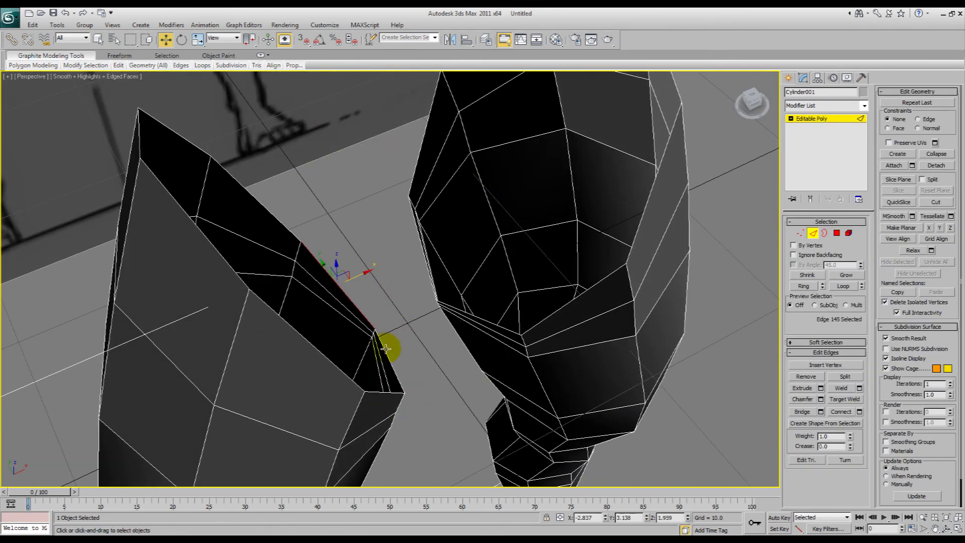
pyautogui.keyDown('alt'); pyautogui.moveTo(437, 287); pyautogui.dragTo(426, 252, button='middle'); pyautogui.keyUp('alt')
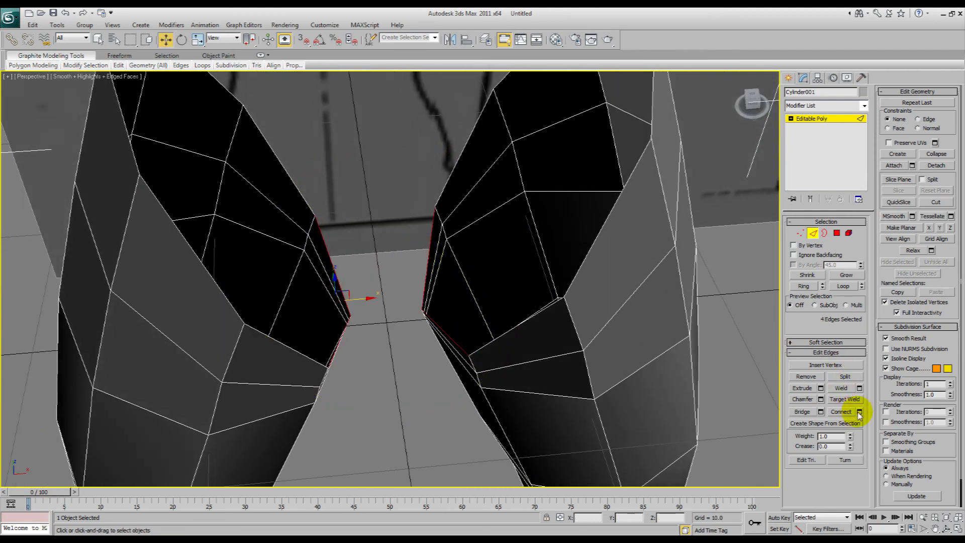
pyautogui.click(820, 412)
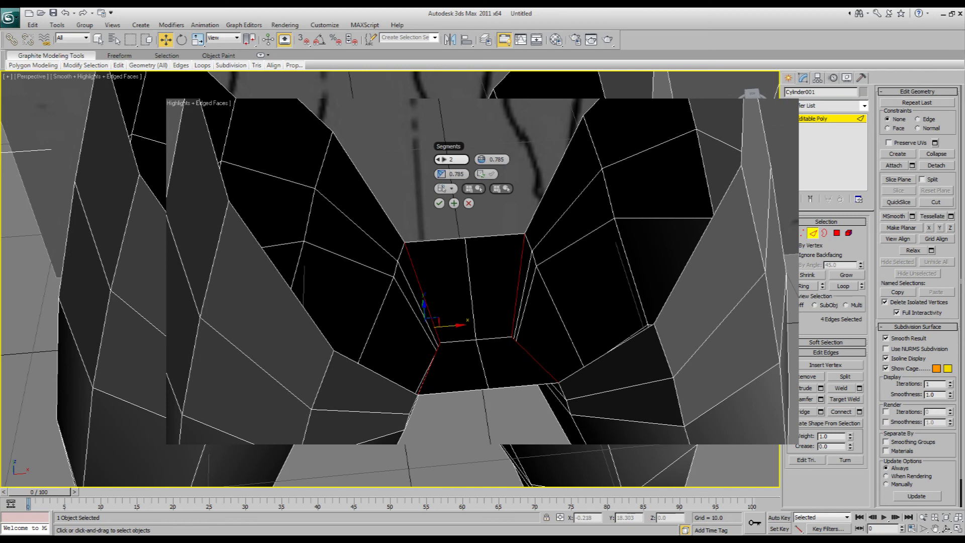
# - In wireframe, select the upper corner vertices of the crotch bridge and scale them closer together along X in the Front view
pyautogui.keyDown('alt'); pyautogui.moveTo(376, 296); pyautogui.dragTo(344, 240, button='middle'); pyautogui.keyUp('alt')
pyautogui.press('w')
pyautogui.press('1')
pyautogui.click(332, 237)
pyautogui.press('F3')
pyautogui.moveTo(305, 213); pyautogui.dragTo(326, 236)
pyautogui.moveTo(403, 212); pyautogui.dragTo(443, 231)
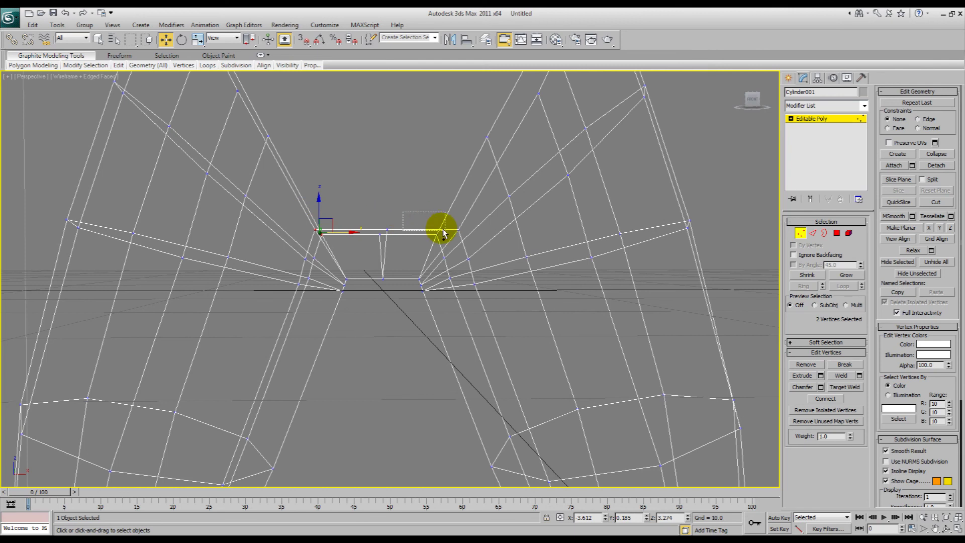
pyautogui.press('f')
pyautogui.scroll(8, 434, 232)
pyautogui.press('r')
pyautogui.moveTo(425, 244); pyautogui.dragTo(415, 250)
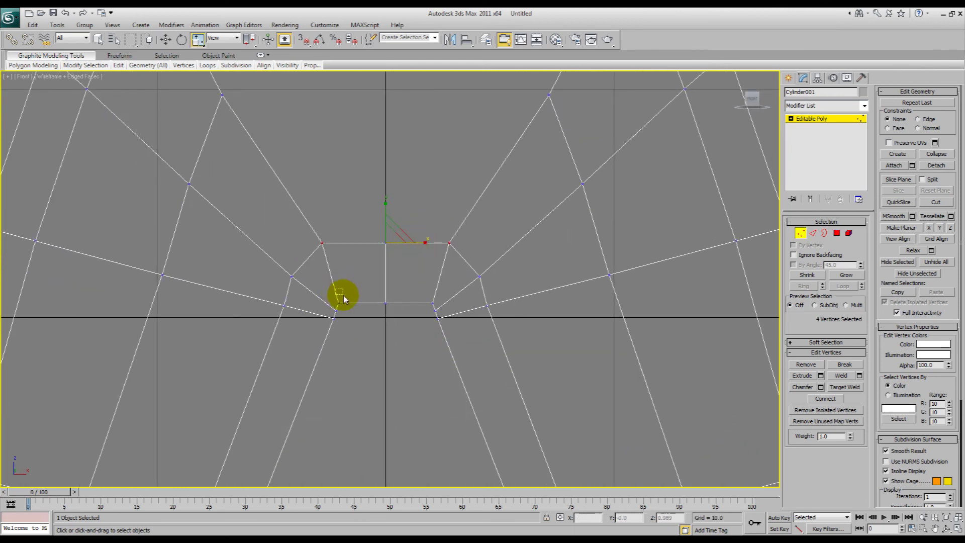
# - Scale the bridge's lower corner vertices toward the centre line, and adjust the spacing of the vertex pair beside them
pyautogui.moveTo(427, 303); pyautogui.dragTo(416, 308)
pyautogui.moveTo(320, 286); pyautogui.dragTo(444, 316)
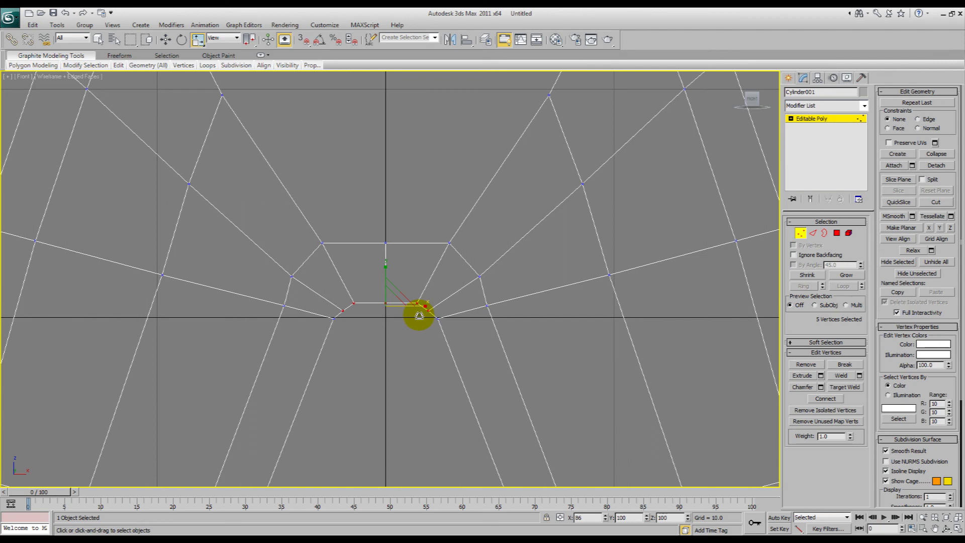
pyautogui.moveTo(341, 306); pyautogui.dragTo(428, 332)
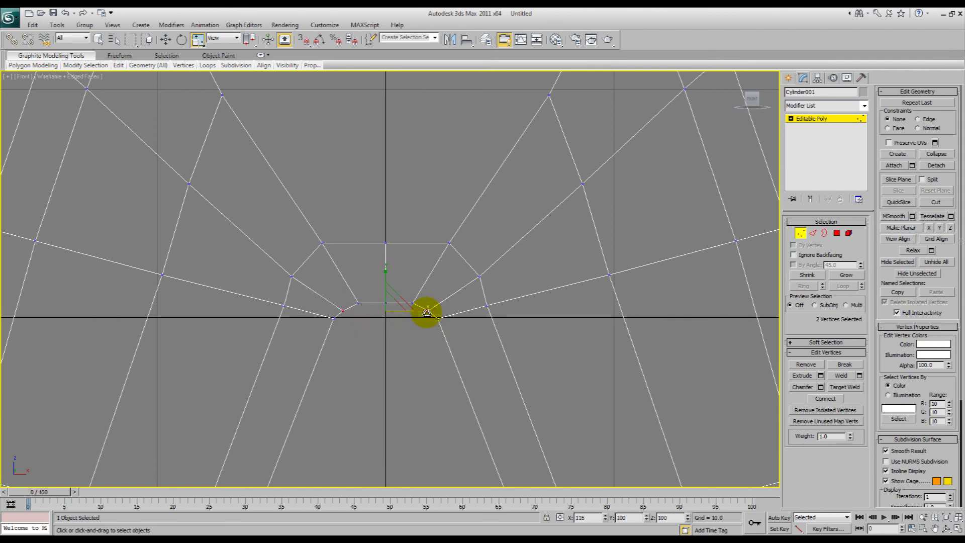
# - Scale the upper and side vertex pairs around the bridge inward along X, and check the shaded result in perspective
pyautogui.moveTo(282, 272); pyautogui.dragTo(302, 285)
pyautogui.keyDown('ctrl'); pyautogui.moveTo(457, 267); pyautogui.dragTo(430, 227); pyautogui.keyUp('ctrl')
pyautogui.keyDown('ctrl'); pyautogui.moveTo(311, 227); pyautogui.dragTo(355, 280); pyautogui.keyUp('ctrl')
pyautogui.moveTo(421, 261); pyautogui.dragTo(354, 252)
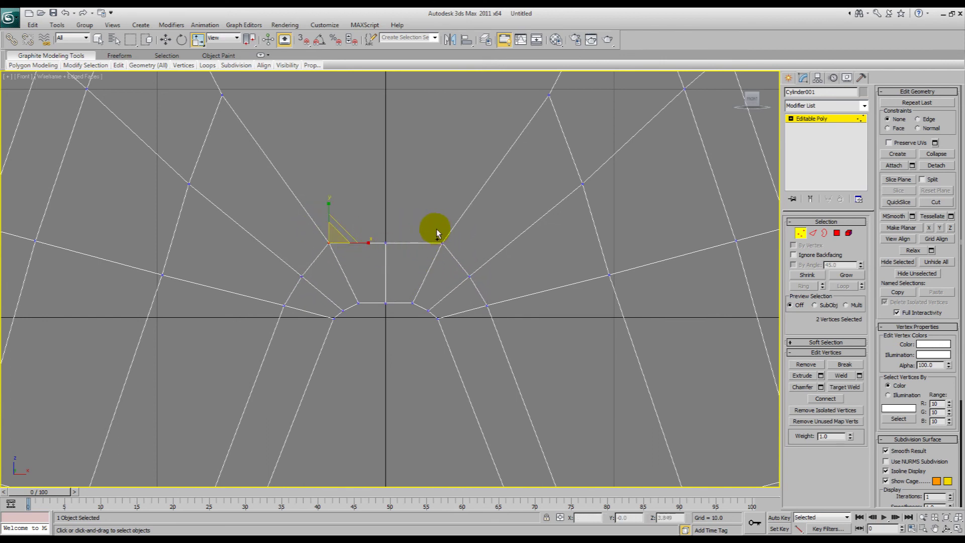
pyautogui.moveTo(437, 246); pyautogui.dragTo(420, 248)
pyautogui.press('F3')
pyautogui.moveTo(416, 242)
pyautogui.mouseDown(button='middle')
pyautogui.moveTo(416, 263)
pyautogui.moveTo(379, 250)
pyautogui.moveTo(412, 270)
pyautogui.moveTo(377, 249)
pyautogui.moveTo(370, 267)
pyautogui.moveTo(340, 241)
pyautogui.moveTo(437, 357)
pyautogui.moveTo(371, 349)
pyautogui.moveTo(480, 361)
pyautogui.moveTo(476, 341)
pyautogui.mouseUp(button='middle')
pyautogui.press('p')
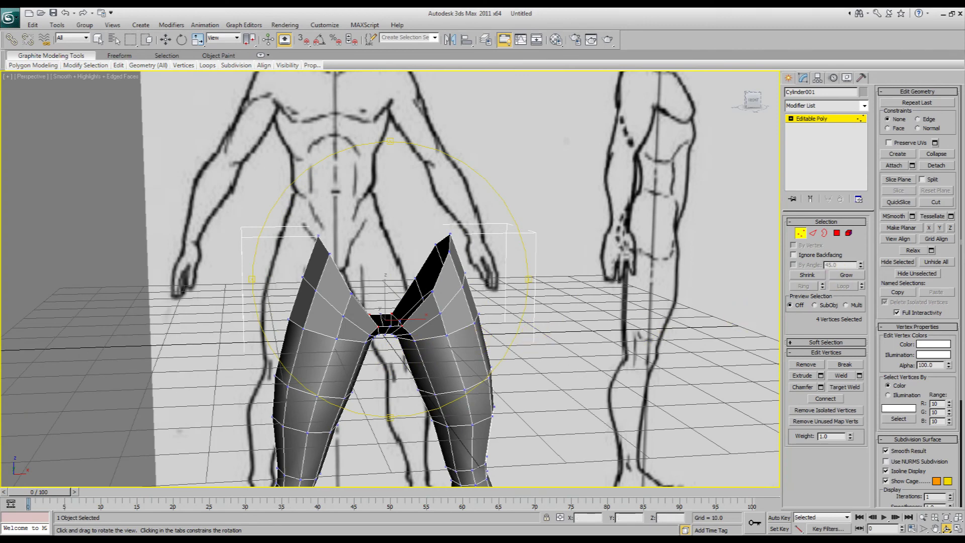